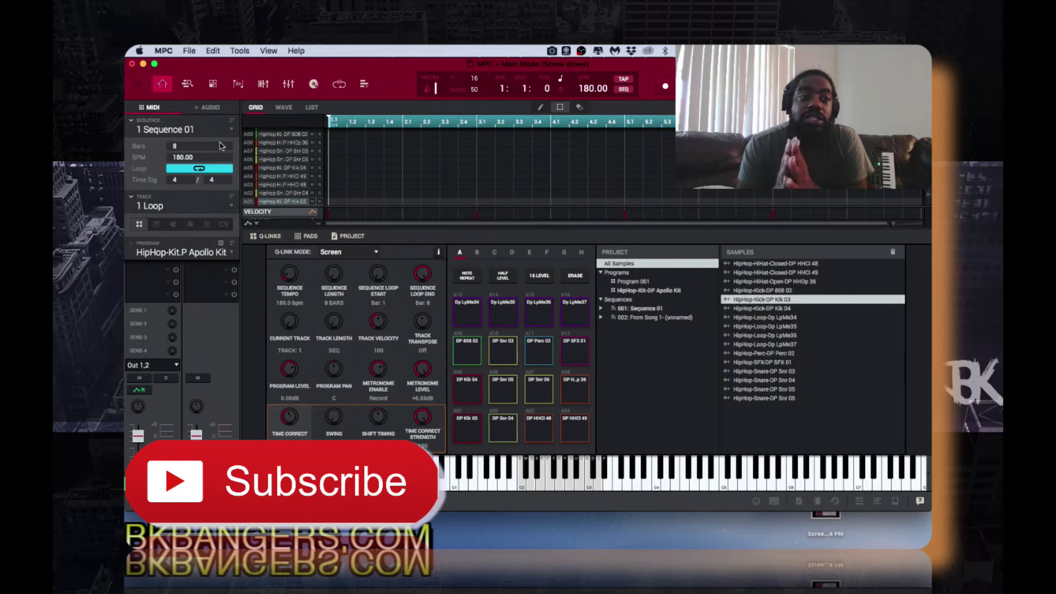
Open the Channel Mixer, enlarge its channel strip area and toggle the visibility of the submix channels.
{"action": "left_click", "coordinate": [289, 85]}
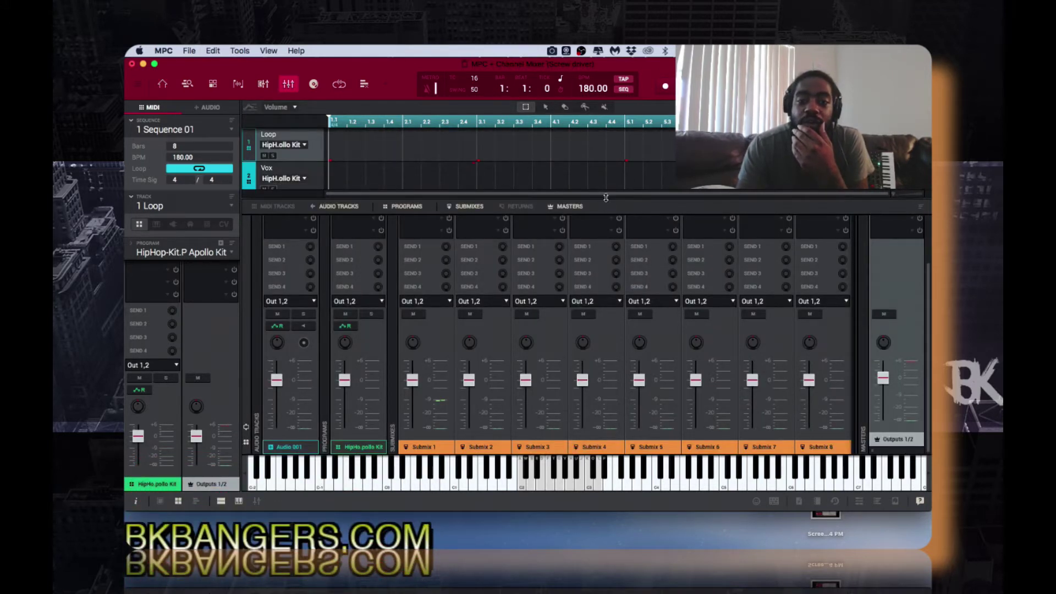
{"action": "left_click_drag", "start_coordinate": [608, 196], "coordinate": [600, 133]}
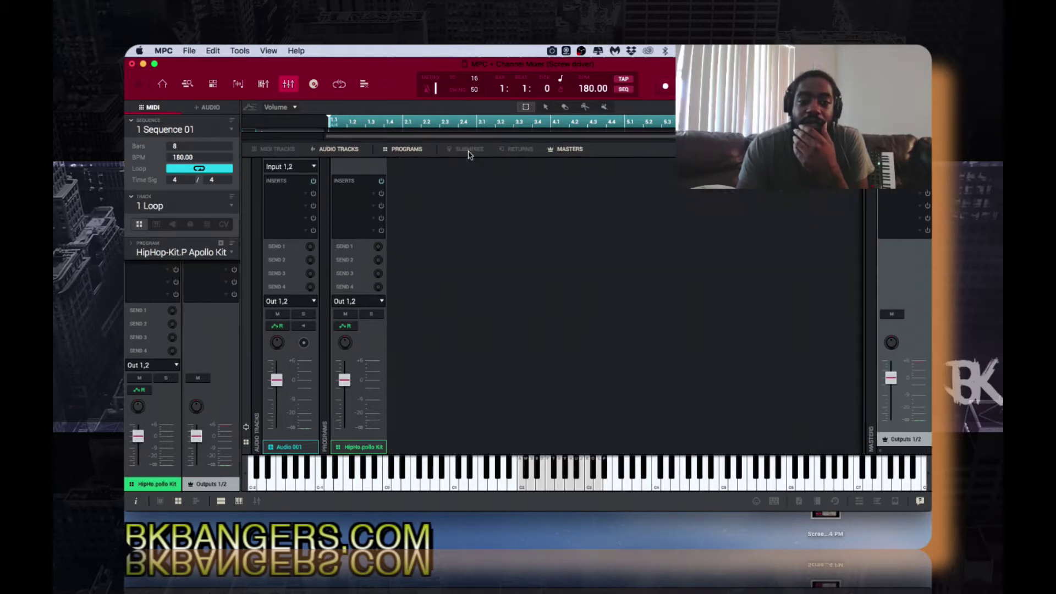
{"action": "left_click", "coordinate": [470, 152]}
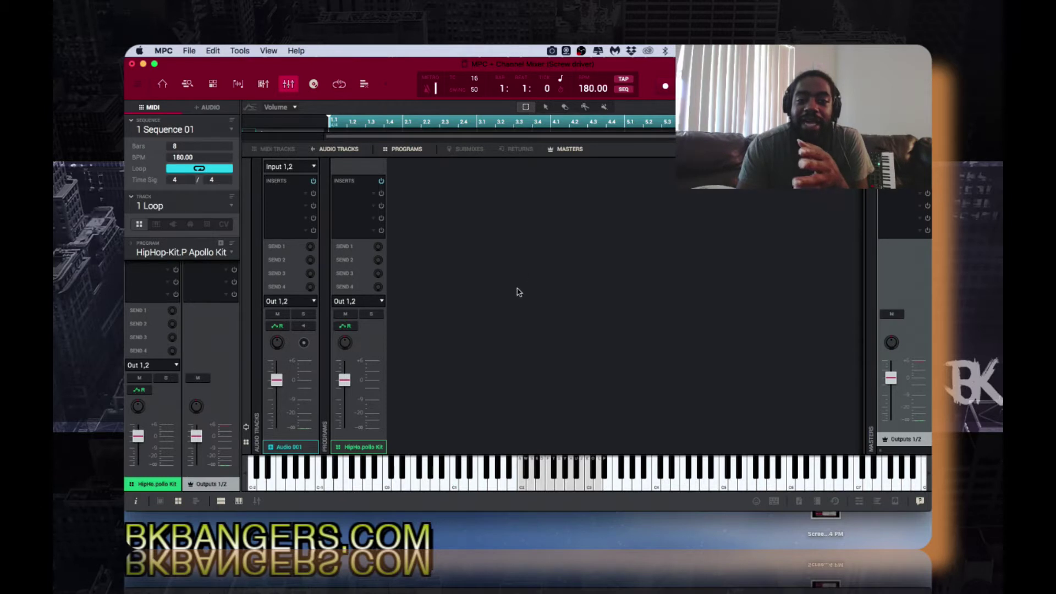
{"action": "left_click", "coordinate": [481, 152]}
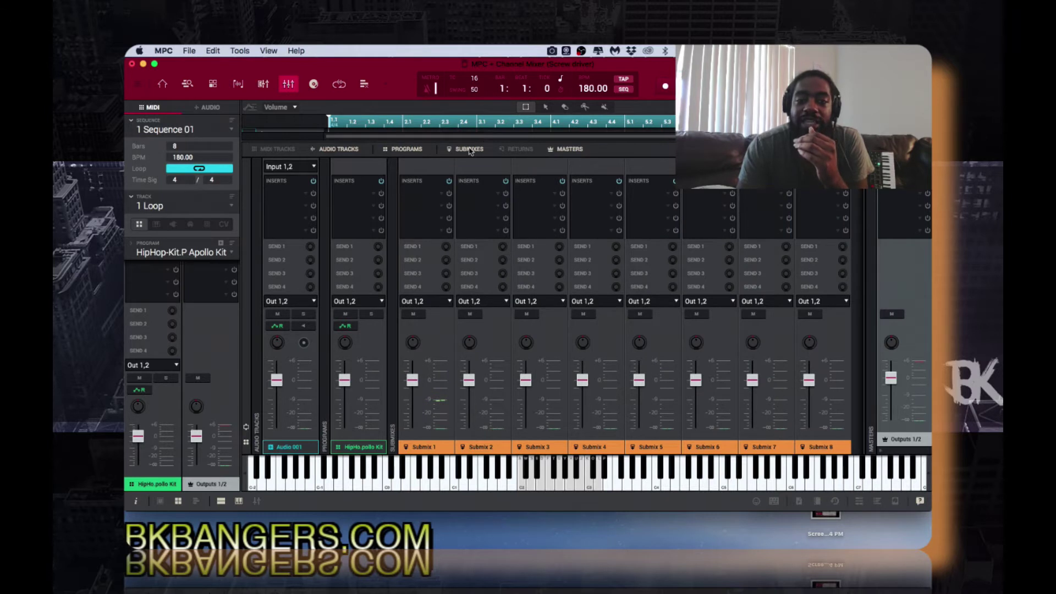
{"action": "left_click", "coordinate": [471, 155]}
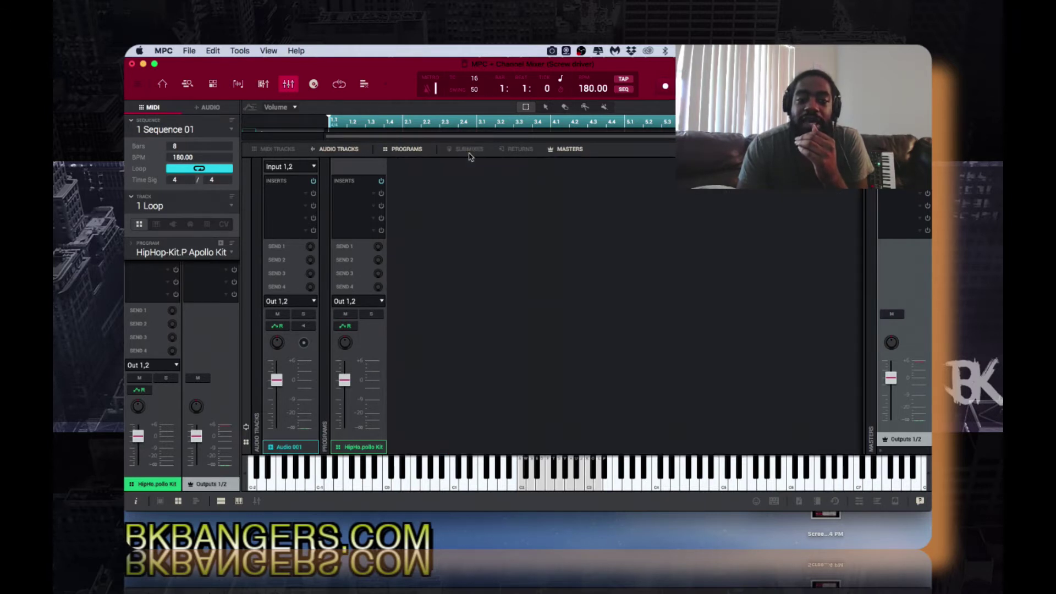
Toggle the visibility of the return and master channels, leaving the masters and submixes shown beside the audio tracks and programs.
{"action": "left_click", "coordinate": [516, 154]}
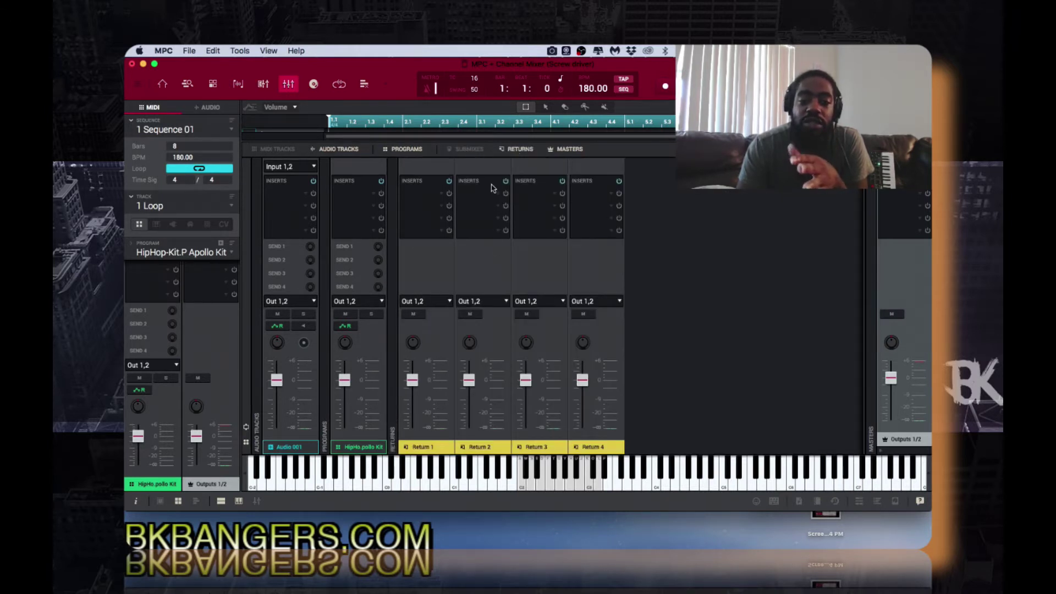
{"action": "left_click", "coordinate": [511, 155]}
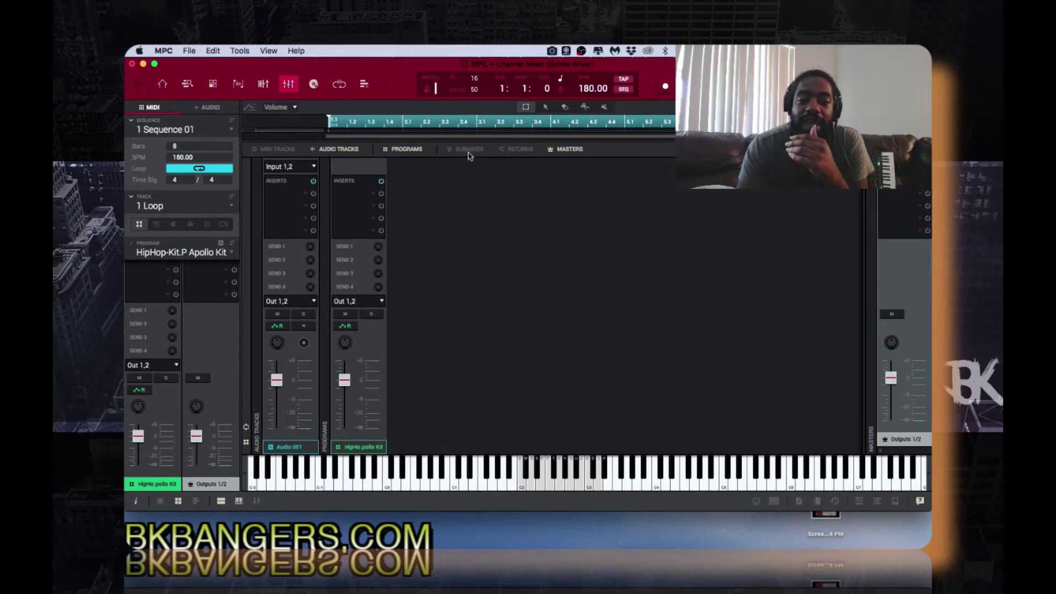
{"action": "left_click", "coordinate": [560, 154]}
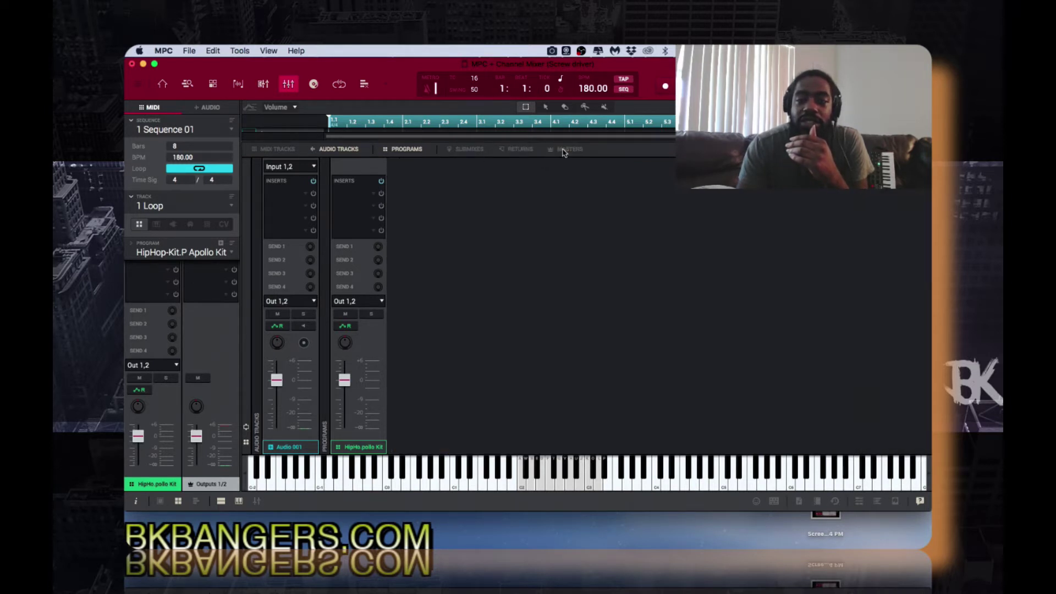
{"action": "left_click", "coordinate": [563, 153]}
{"action": "left_click", "coordinate": [481, 152]}
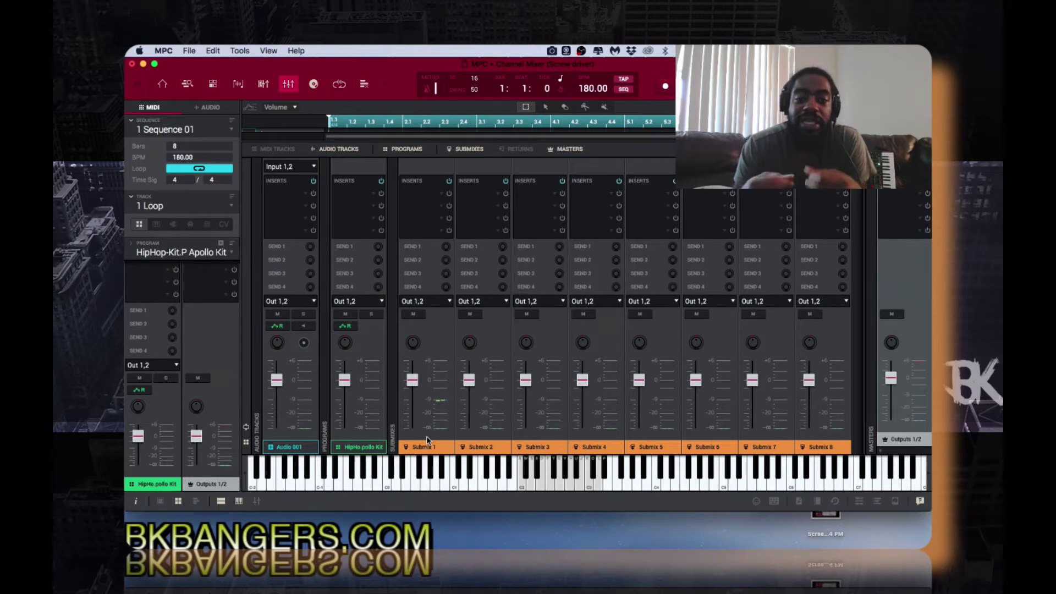
{"action": "mouse_move", "coordinate": [424, 412]}
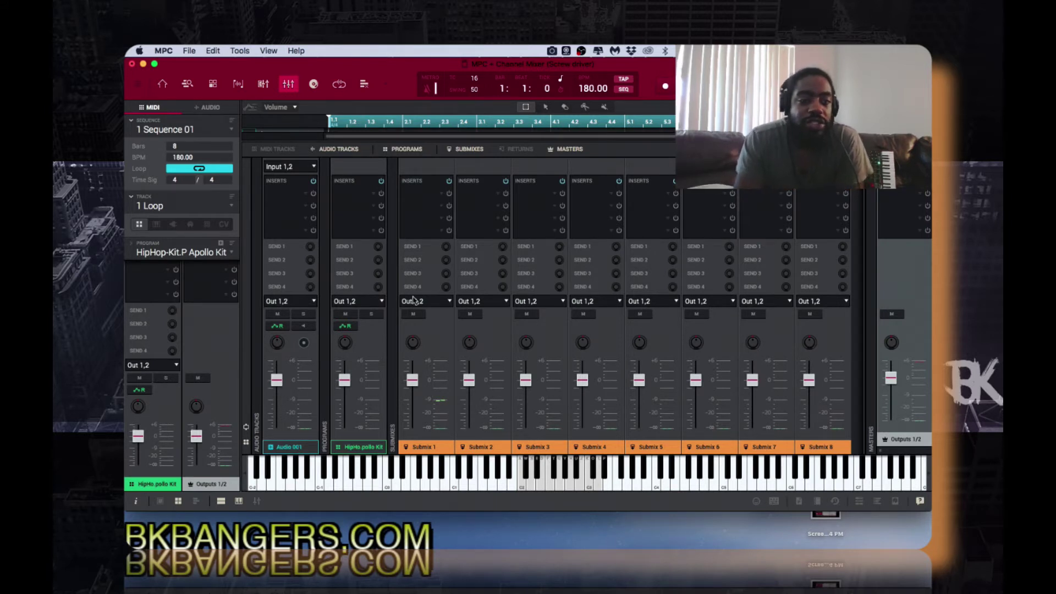
Return to Main Mode and look through the available programs and the tracks of Sequence 01 without changing the selection.
{"action": "left_click", "coordinate": [163, 84]}
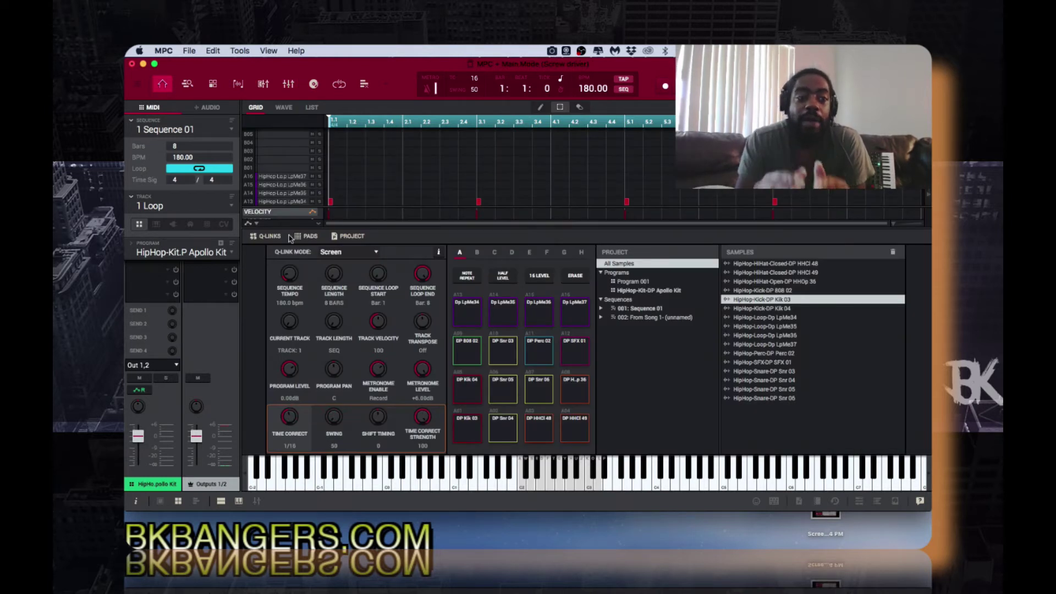
{"action": "left_click", "coordinate": [232, 254]}
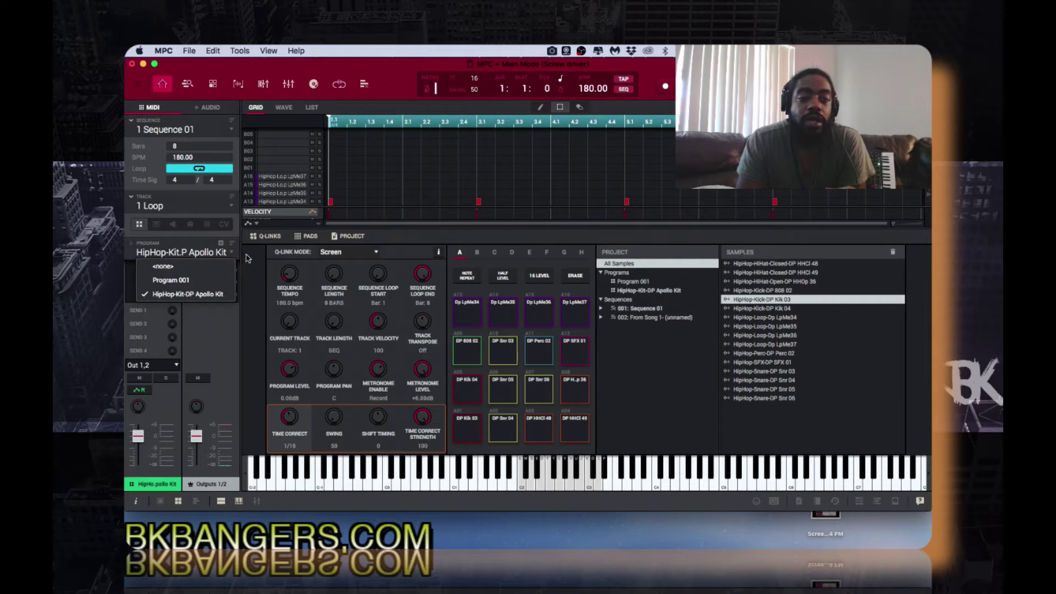
{"action": "left_click", "coordinate": [247, 258]}
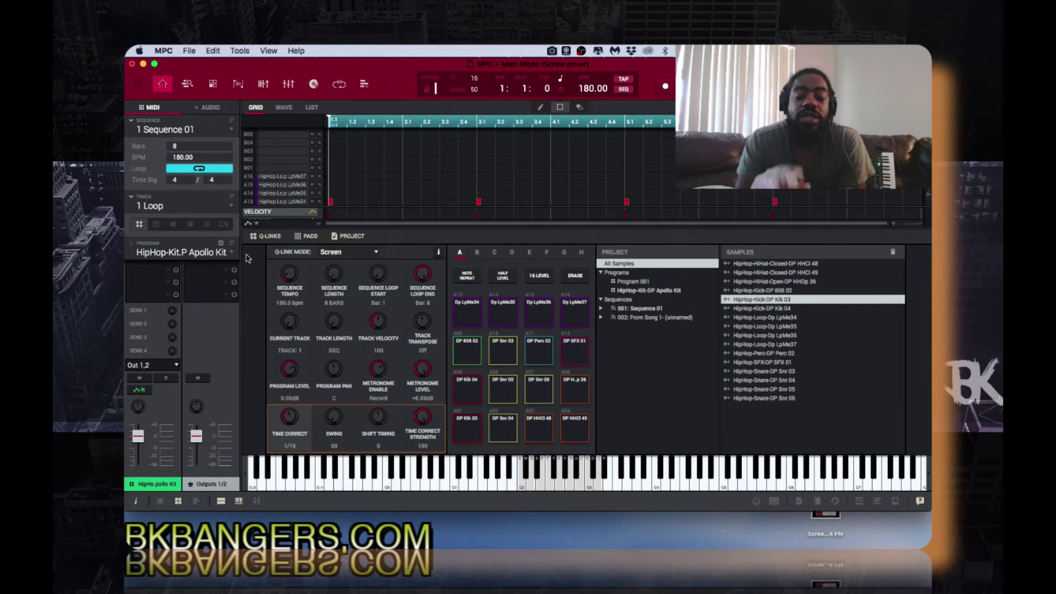
{"action": "left_click", "coordinate": [231, 210]}
{"action": "scroll", "coordinate": [218, 275], "scroll_direction": "down", "scroll_amount": 2}
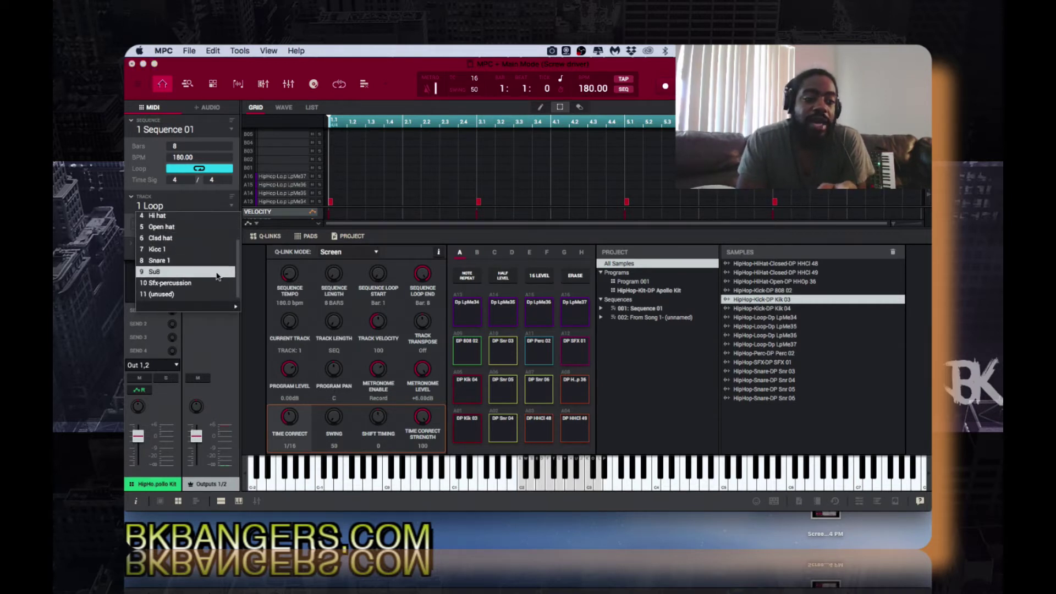
{"action": "scroll", "coordinate": [218, 277], "scroll_direction": "up", "scroll_amount": 3}
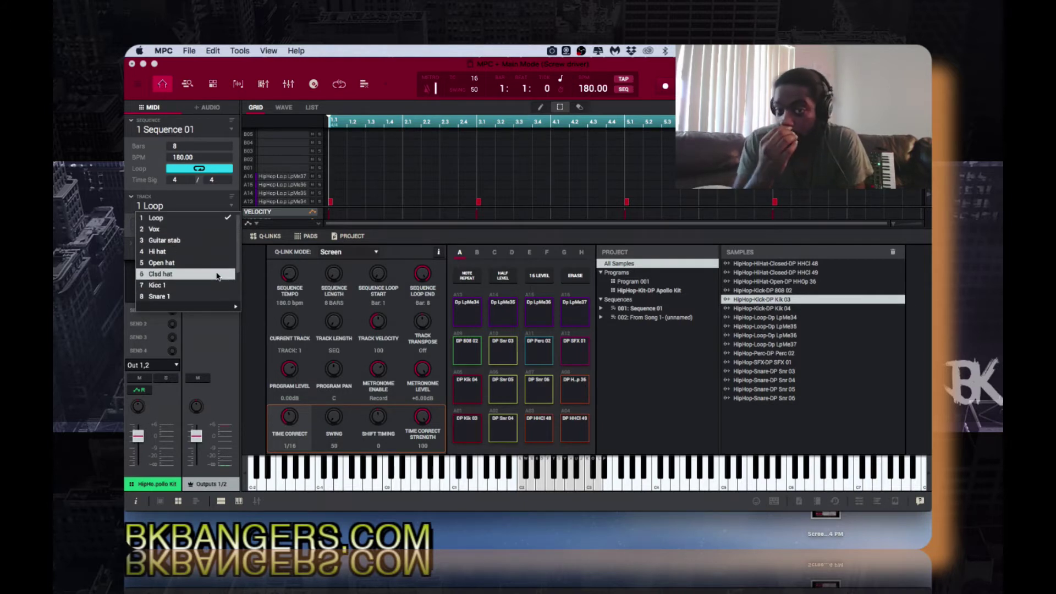
{"action": "left_click", "coordinate": [252, 280]}
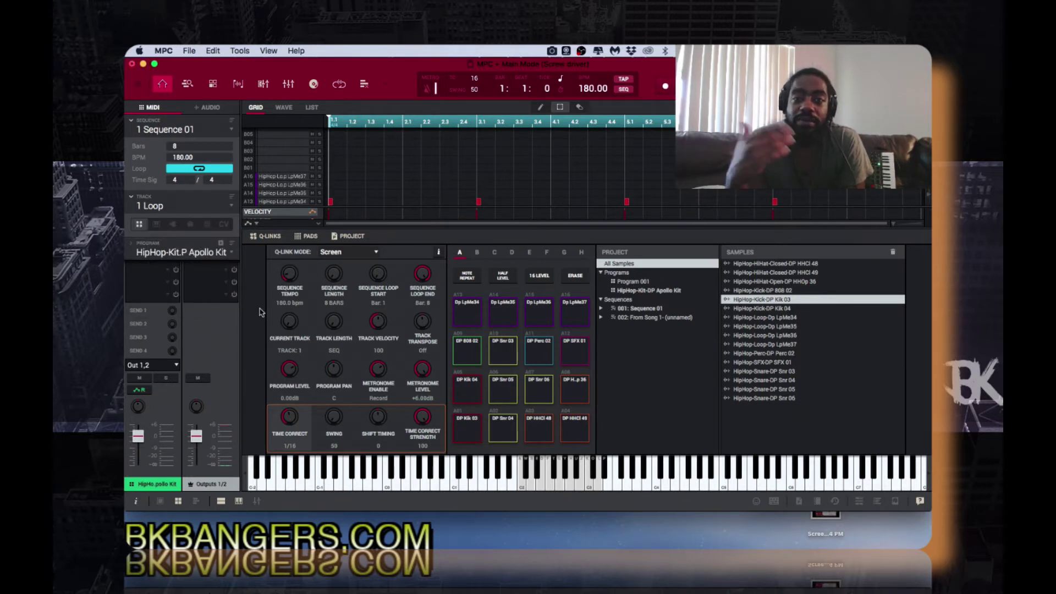
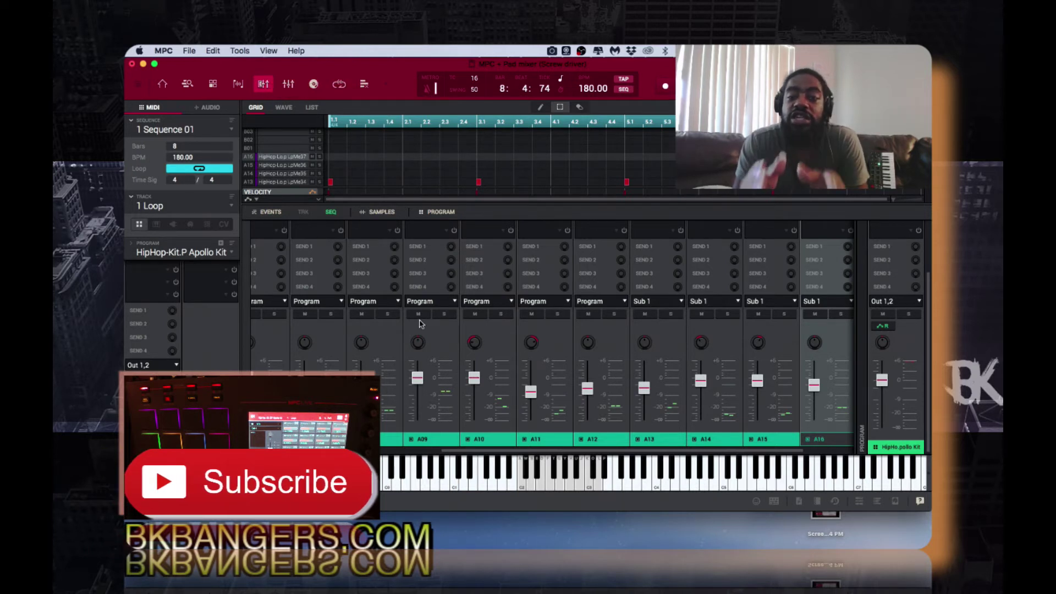
Compare the Channel Mixer with the Pad Mixer, and enlarge the Pad Mixer's strip area to show inserts and output routing.
{"action": "mouse_move", "coordinate": [480, 352]}
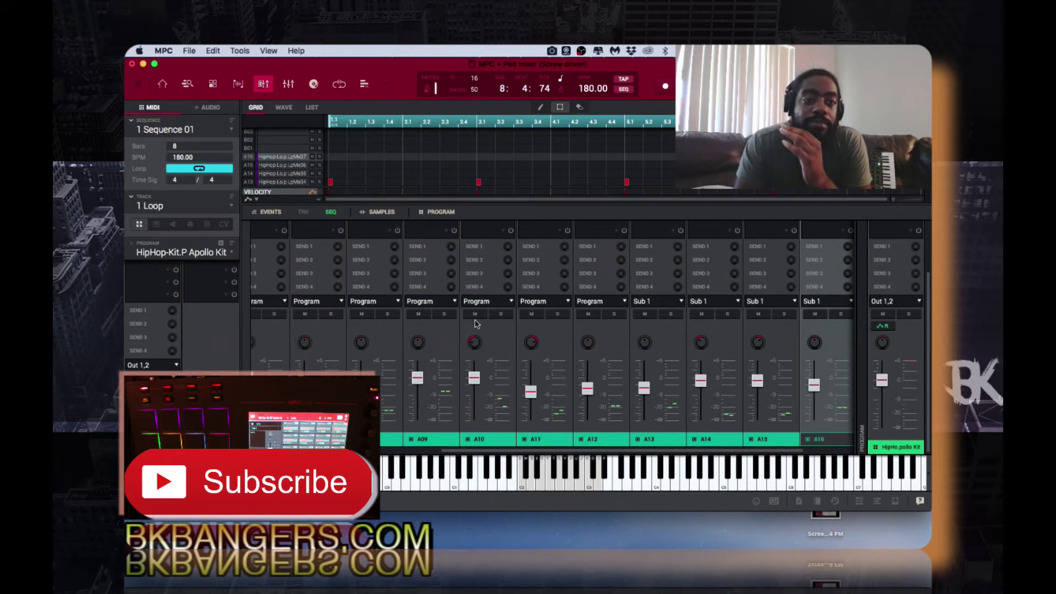
{"action": "left_click", "coordinate": [289, 86]}
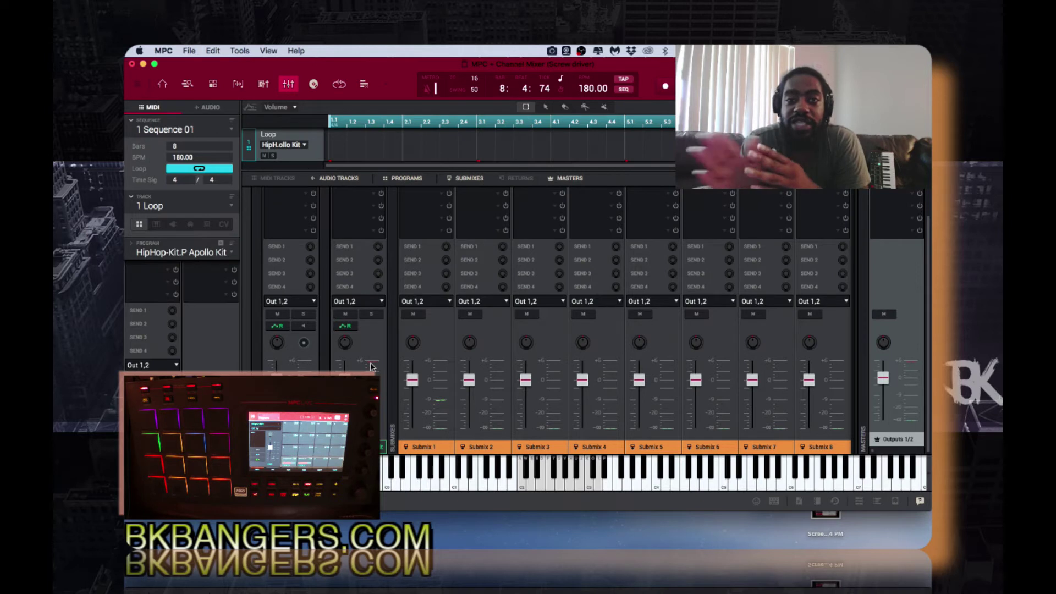
{"action": "left_click", "coordinate": [263, 84]}
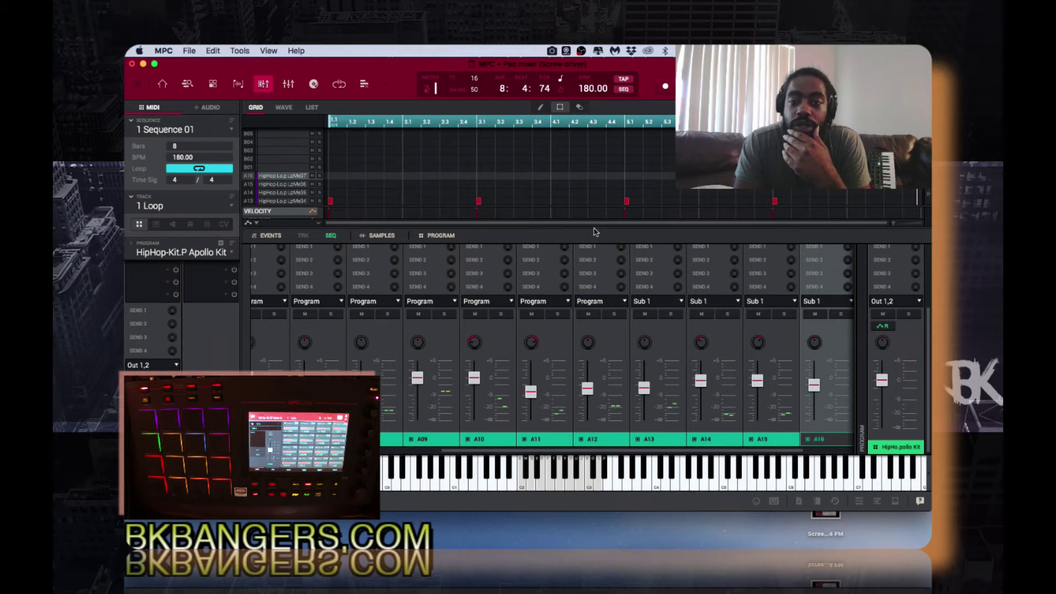
{"action": "left_click_drag", "start_coordinate": [594, 192], "coordinate": [595, 127]}
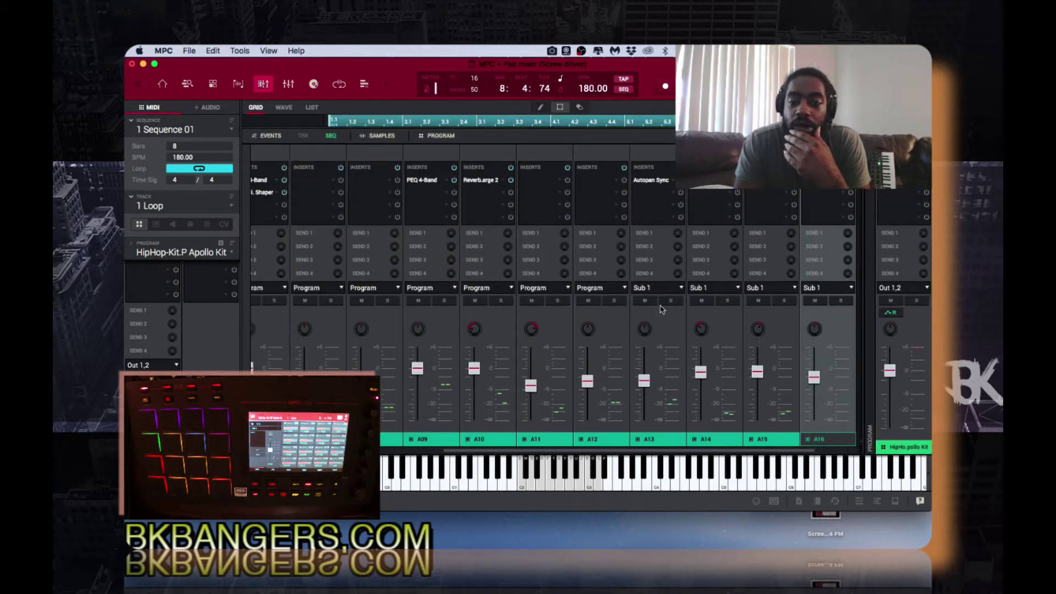
Set the output routing of pad A13 to Program in the Pad Mixer.
{"action": "left_click", "coordinate": [679, 289]}
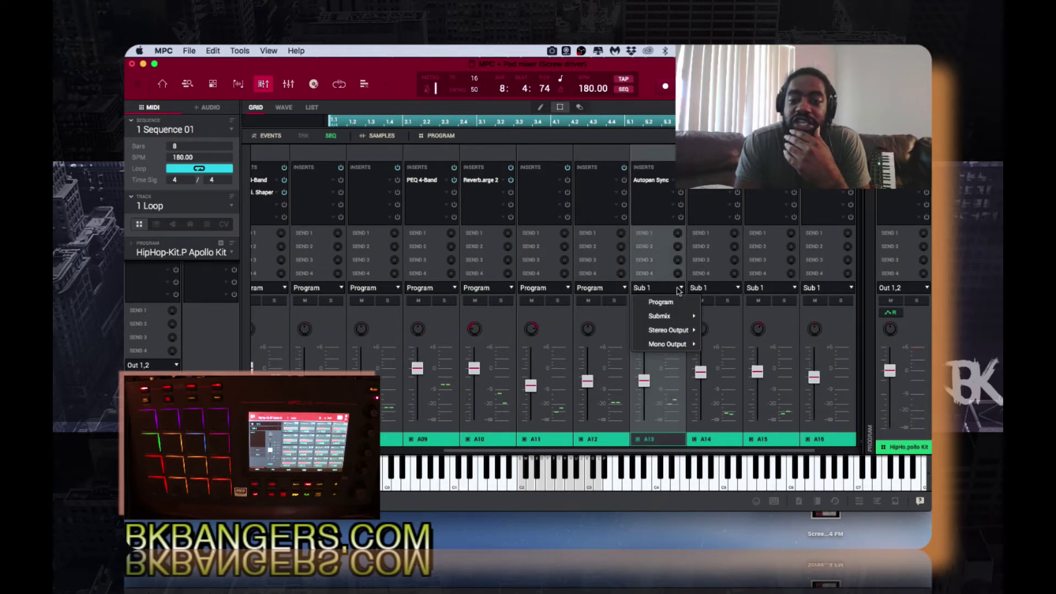
{"action": "left_click", "coordinate": [626, 323]}
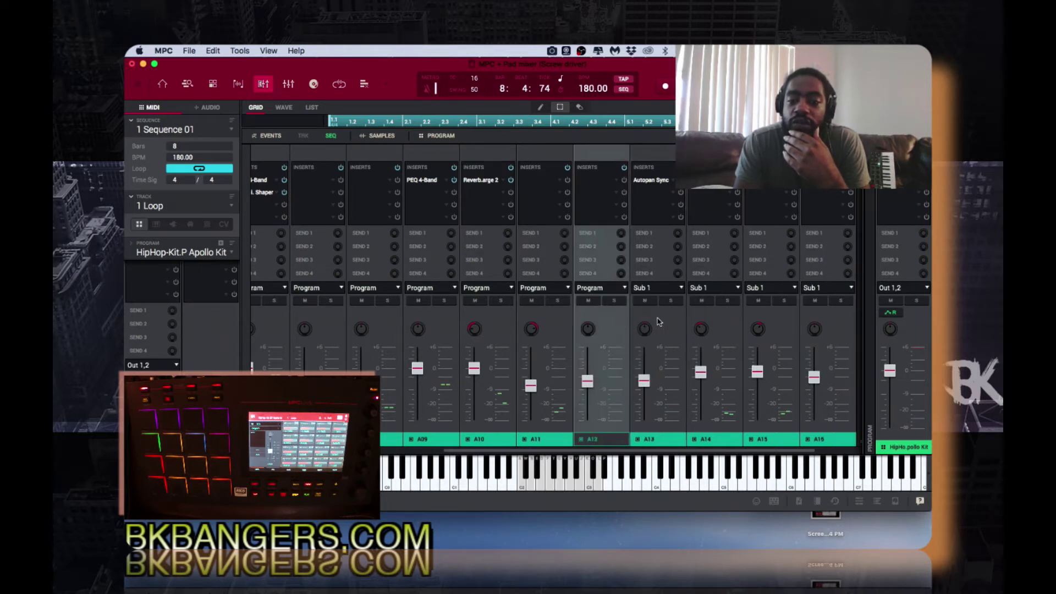
{"action": "left_click", "coordinate": [680, 292]}
{"action": "left_click", "coordinate": [674, 303]}
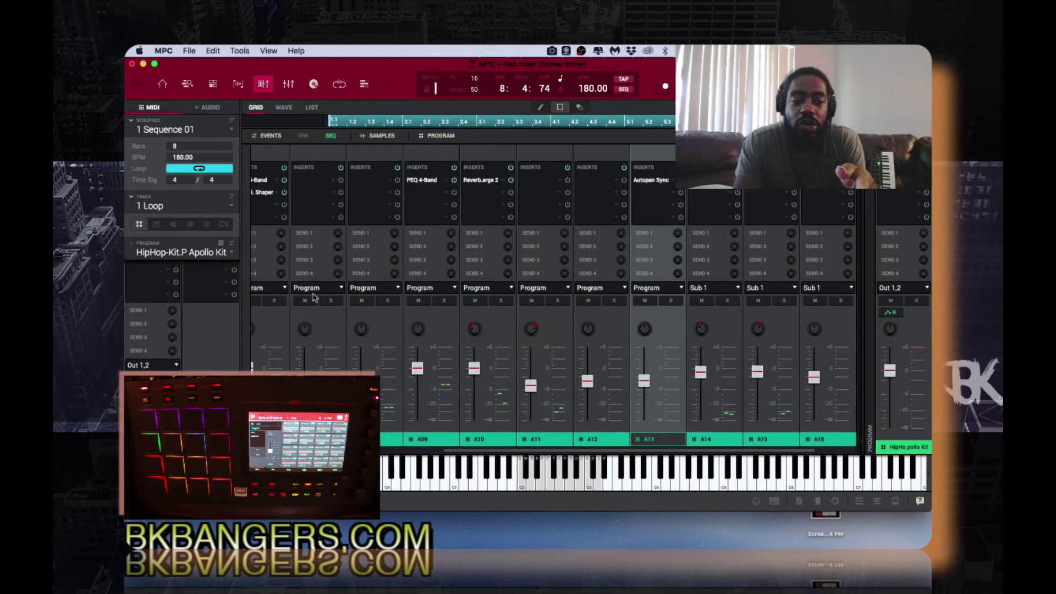
Route the output of pad A13 to the submix Sub 1.
{"action": "left_click", "coordinate": [680, 290]}
{"action": "mouse_move", "coordinate": [674, 319]}
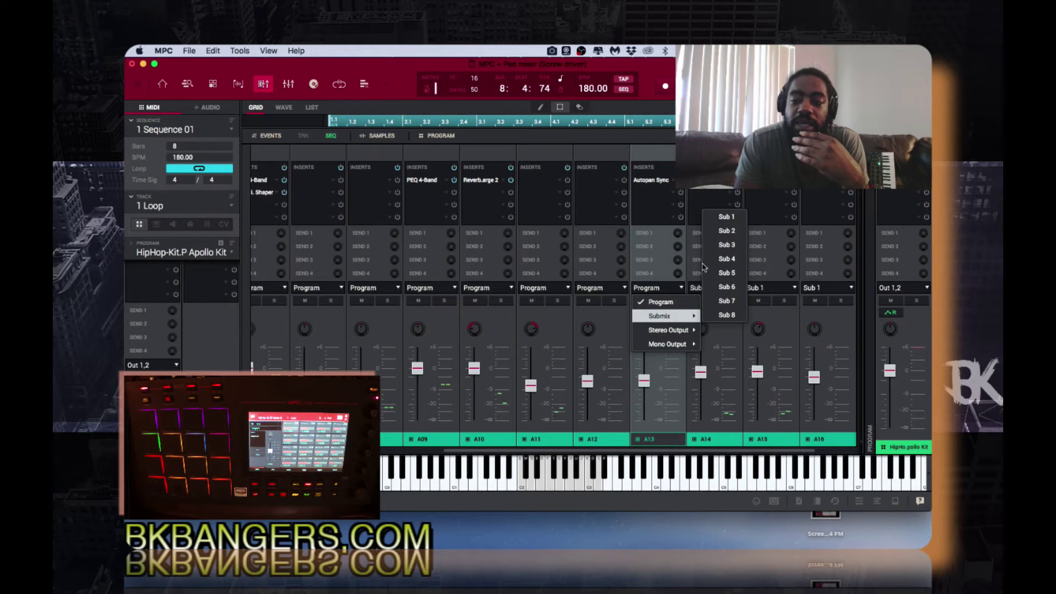
{"action": "left_click", "coordinate": [726, 220]}
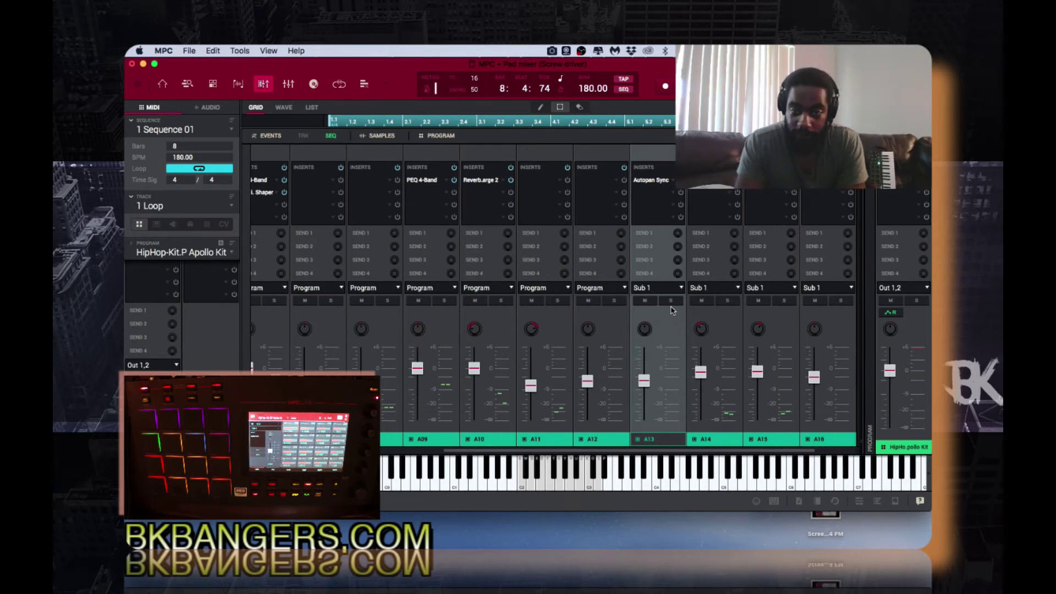
Play the sequence, audition it with Submix 1 muted in the Channel Mixer, and unmute that submix.
{"action": "key", "text": "space"}
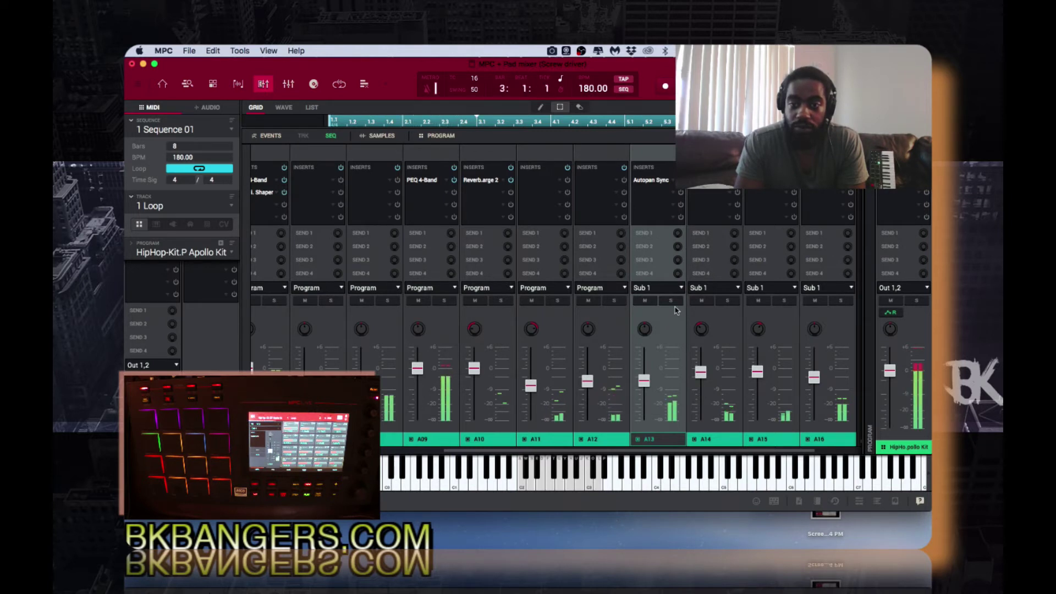
{"action": "left_click", "coordinate": [288, 83]}
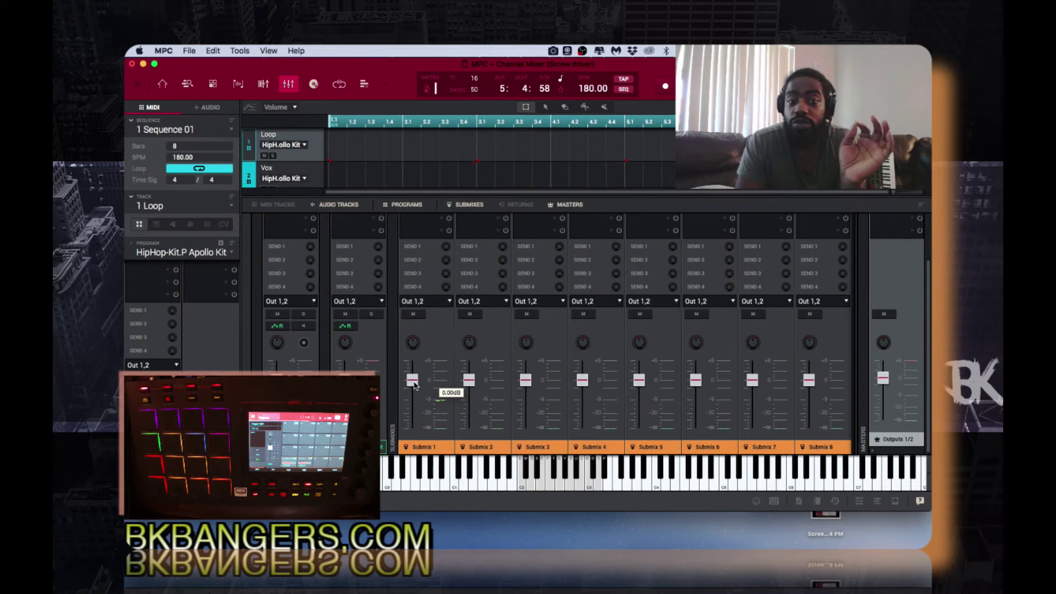
{"action": "left_click", "coordinate": [413, 315]}
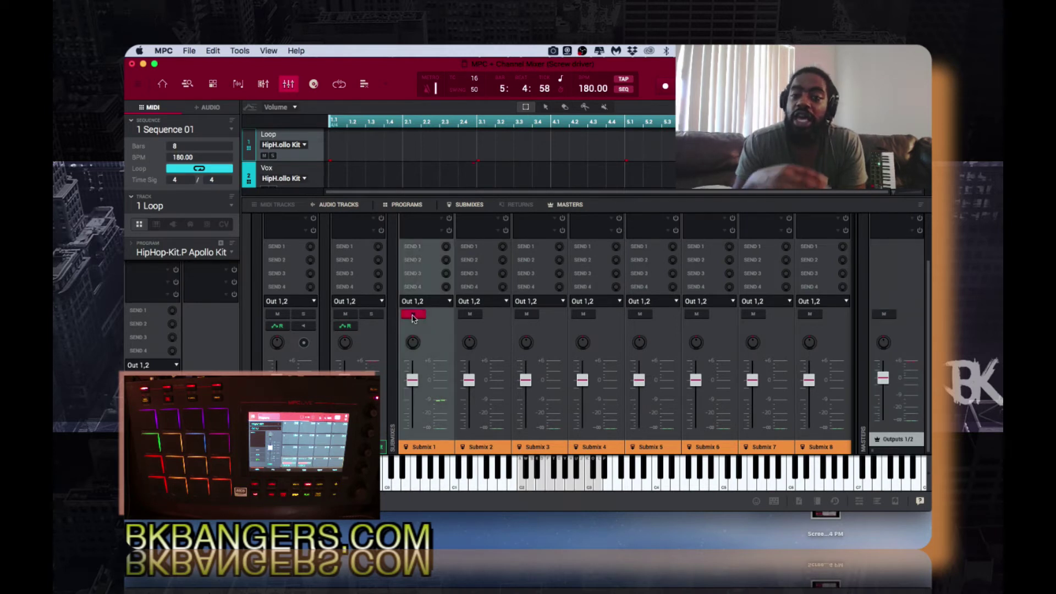
{"action": "key", "text": "space"}
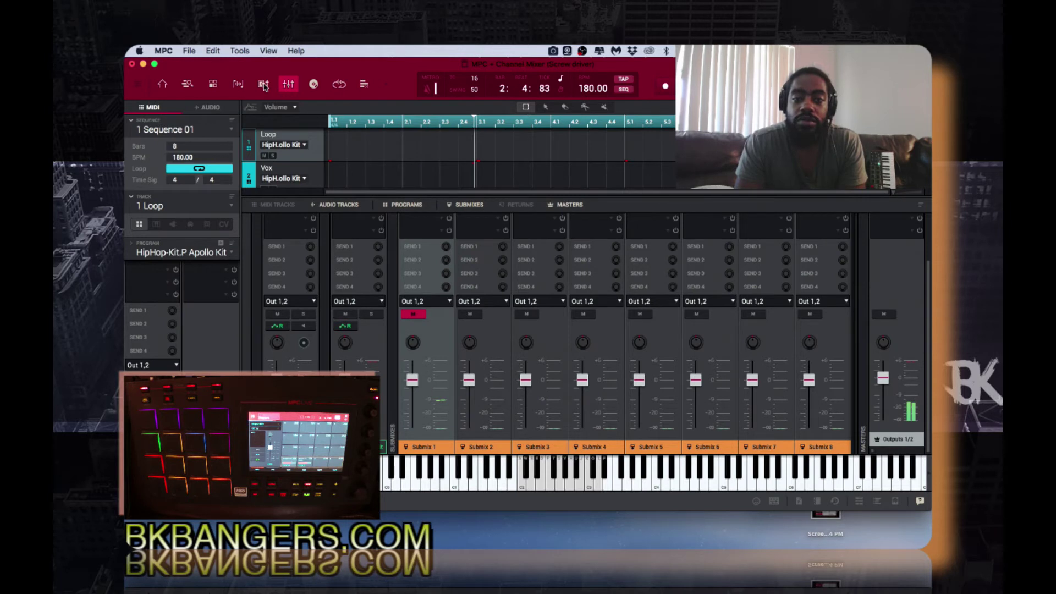
{"action": "key", "text": "ctrl+m"}
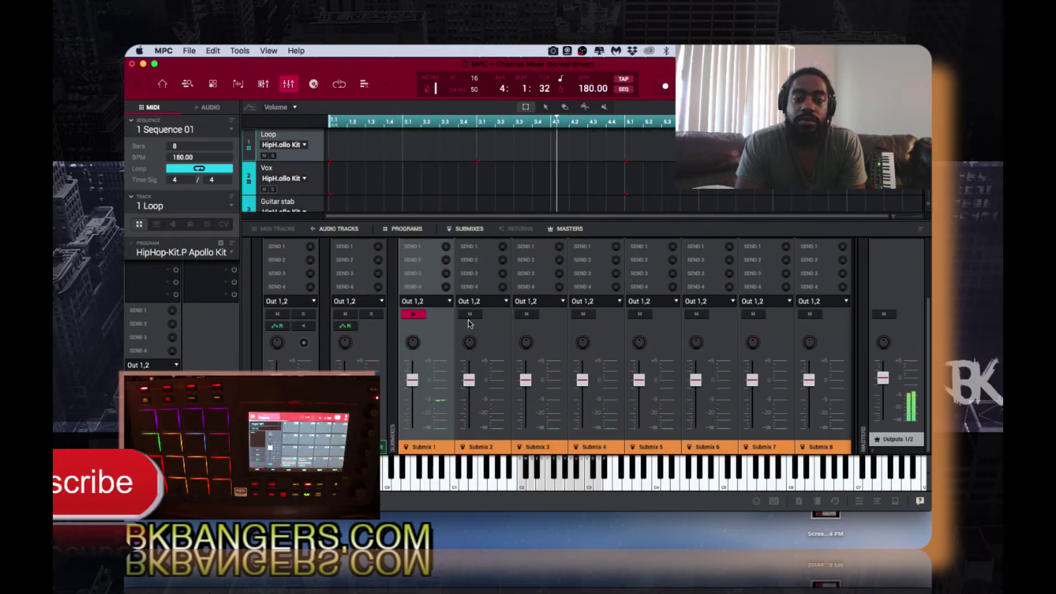
{"action": "left_click", "coordinate": [414, 314]}
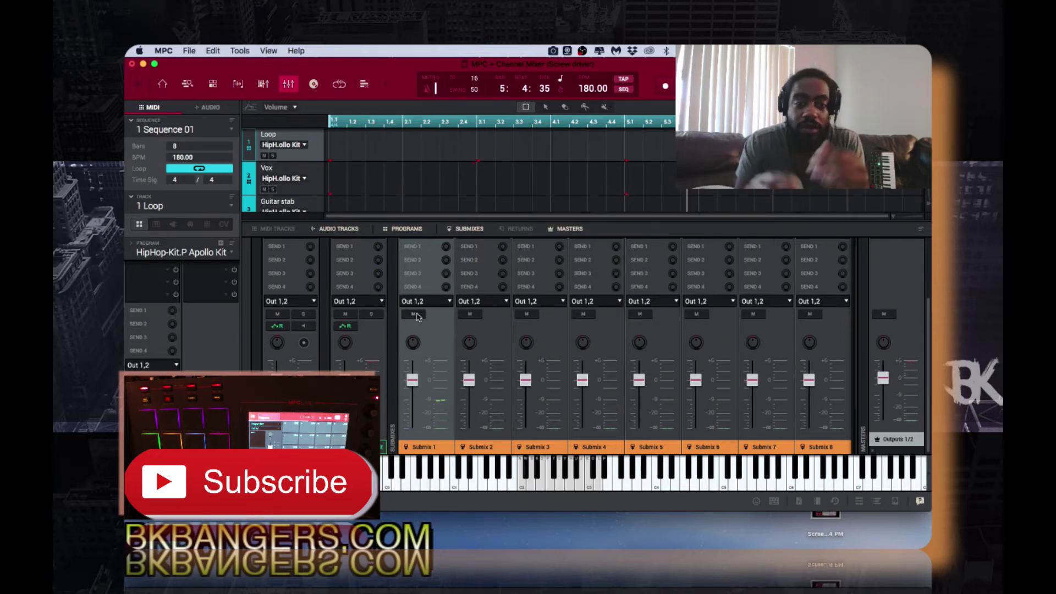
Lower the Submix 1 fader slightly below 0 dB during playback, and return to the Pad Mixer.
{"action": "mouse_move", "coordinate": [413, 380]}
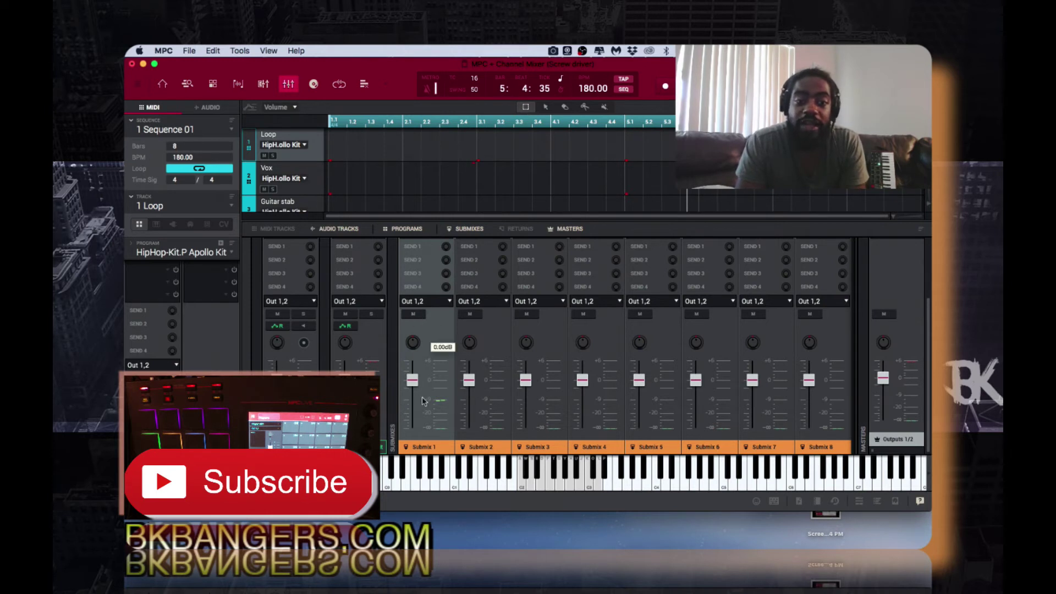
{"action": "key", "text": "space"}
{"action": "mouse_move", "coordinate": [413, 379]}
{"action": "left_mouse_down"}
{"action": "mouse_move", "coordinate": [412, 428]}
{"action": "mouse_move", "coordinate": [414, 385]}
{"action": "left_mouse_up"}
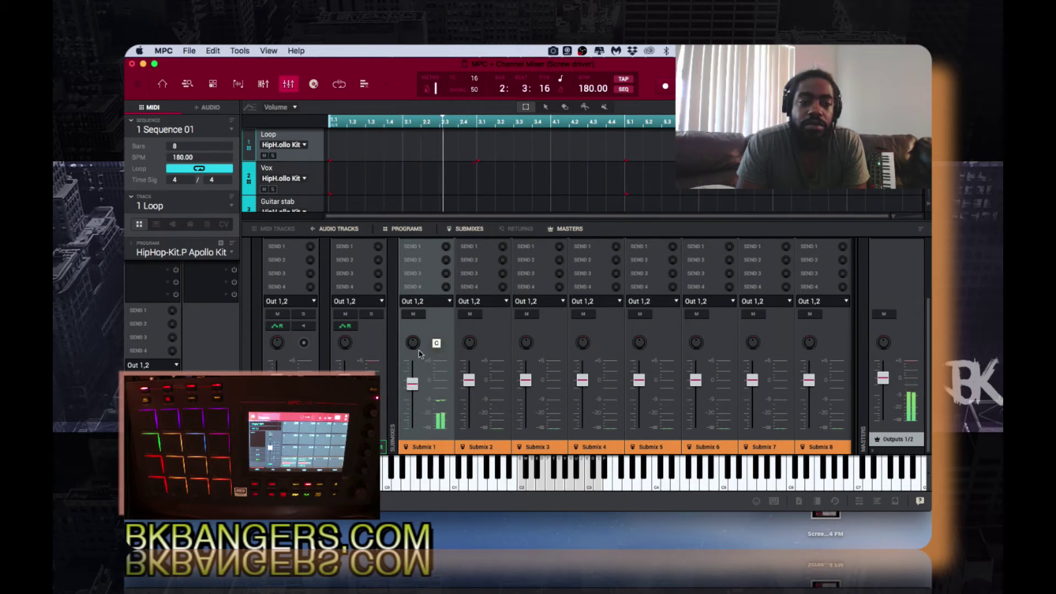
{"action": "left_click", "coordinate": [262, 84]}
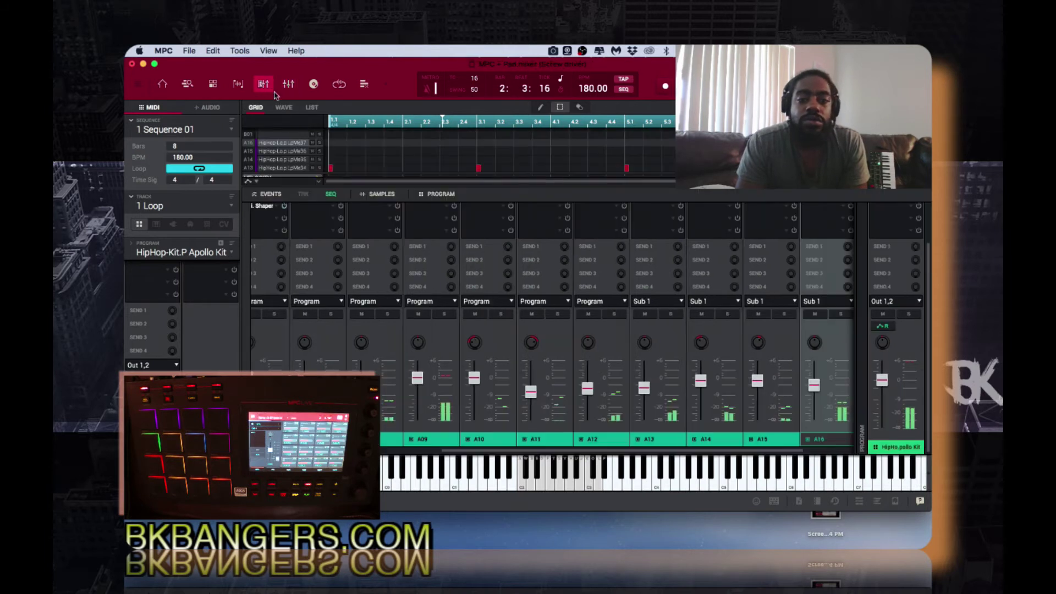
Route the outputs of pads A01, A02, A03 and A04 to the submix Sub 2.
{"action": "scroll", "coordinate": [377, 330], "scroll_direction": "left", "scroll_amount": 5}
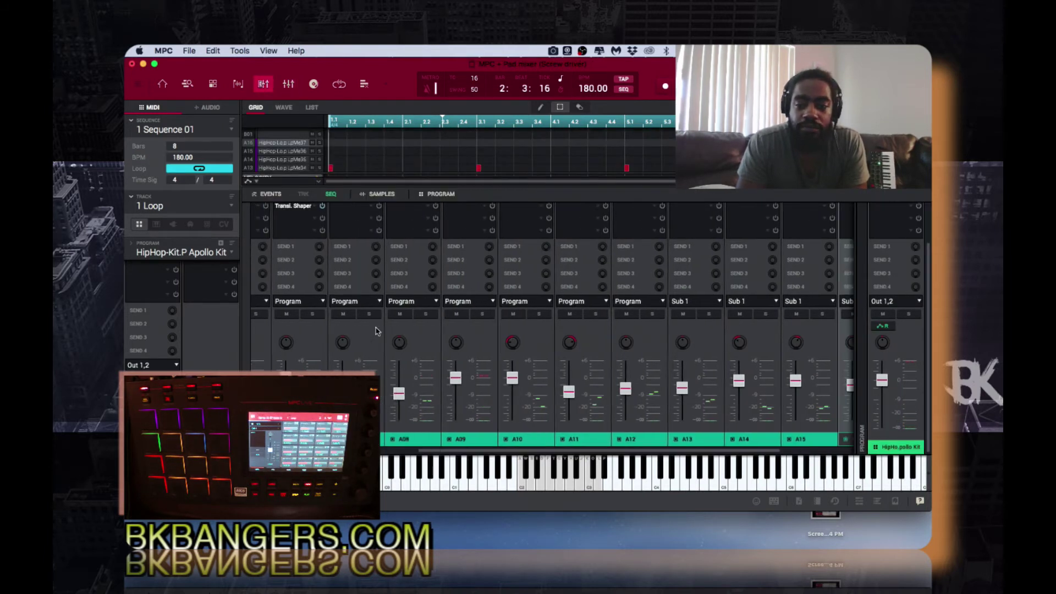
{"action": "left_click", "coordinate": [311, 302]}
{"action": "mouse_move", "coordinate": [324, 329]}
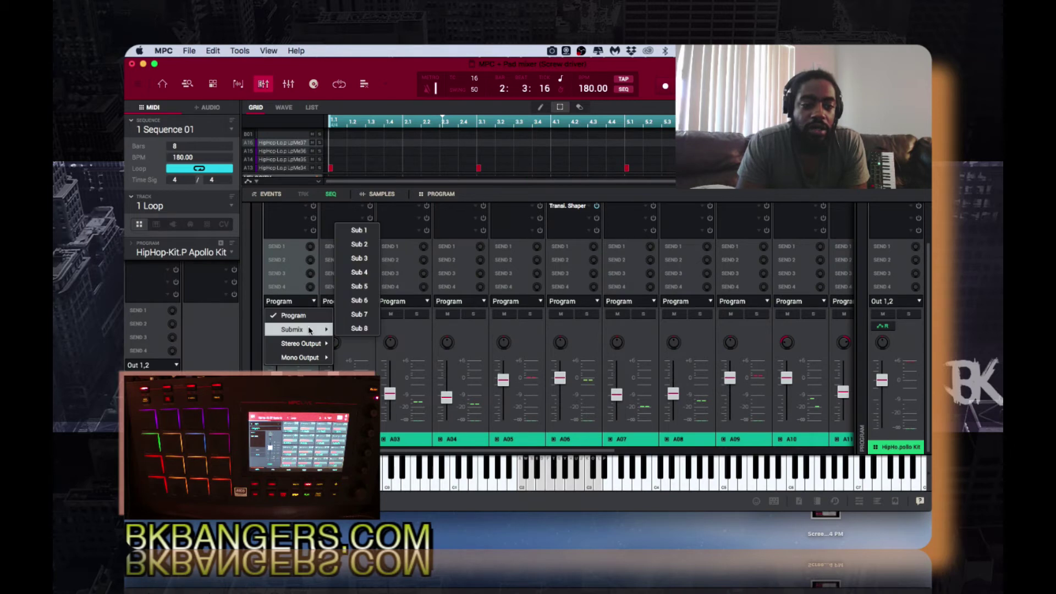
{"action": "left_click", "coordinate": [361, 245]}
{"action": "left_click", "coordinate": [370, 302]}
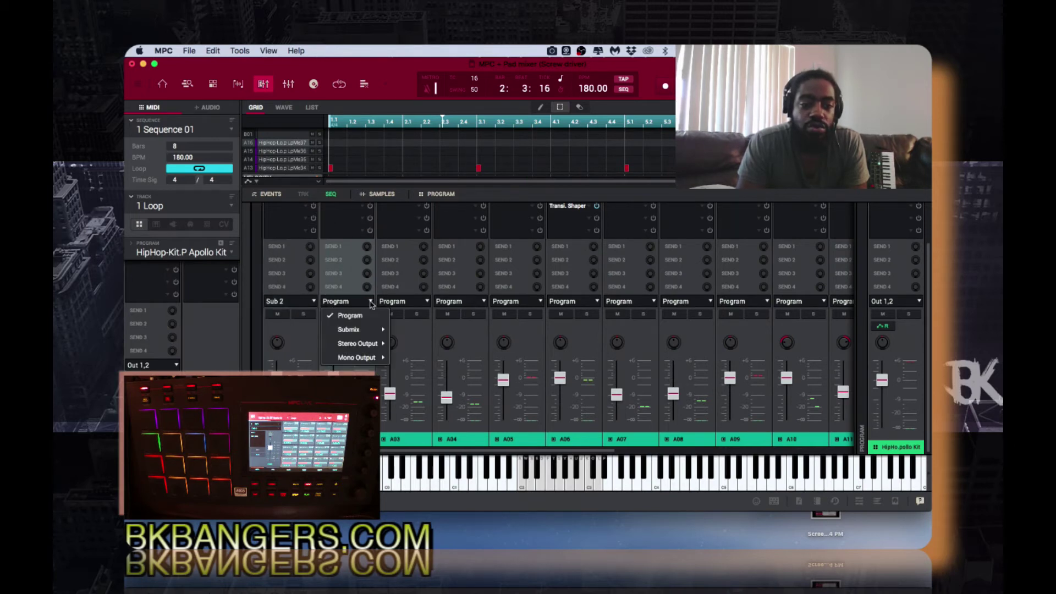
{"action": "mouse_move", "coordinate": [370, 329]}
{"action": "left_click", "coordinate": [416, 245]}
{"action": "left_click", "coordinate": [427, 302]}
{"action": "mouse_move", "coordinate": [427, 329]}
{"action": "left_click", "coordinate": [472, 244]}
{"action": "left_click", "coordinate": [484, 302]}
{"action": "mouse_move", "coordinate": [484, 329]}
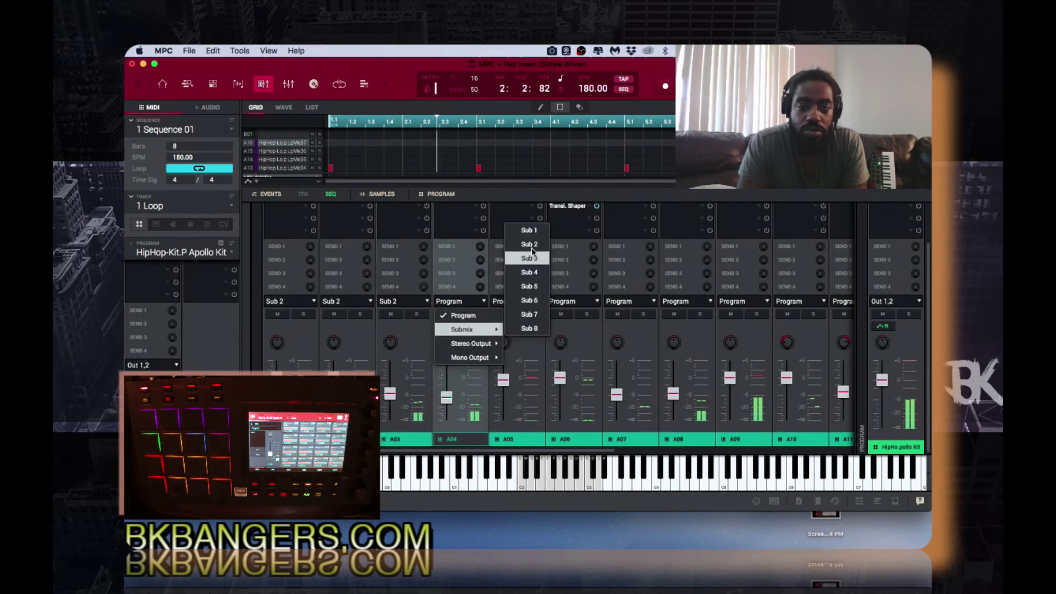
{"action": "left_click", "coordinate": [530, 245]}
Route the outputs of pads A05, A06 and A07 to the submix Sub 2.
{"action": "left_click", "coordinate": [540, 302]}
{"action": "mouse_move", "coordinate": [540, 329]}
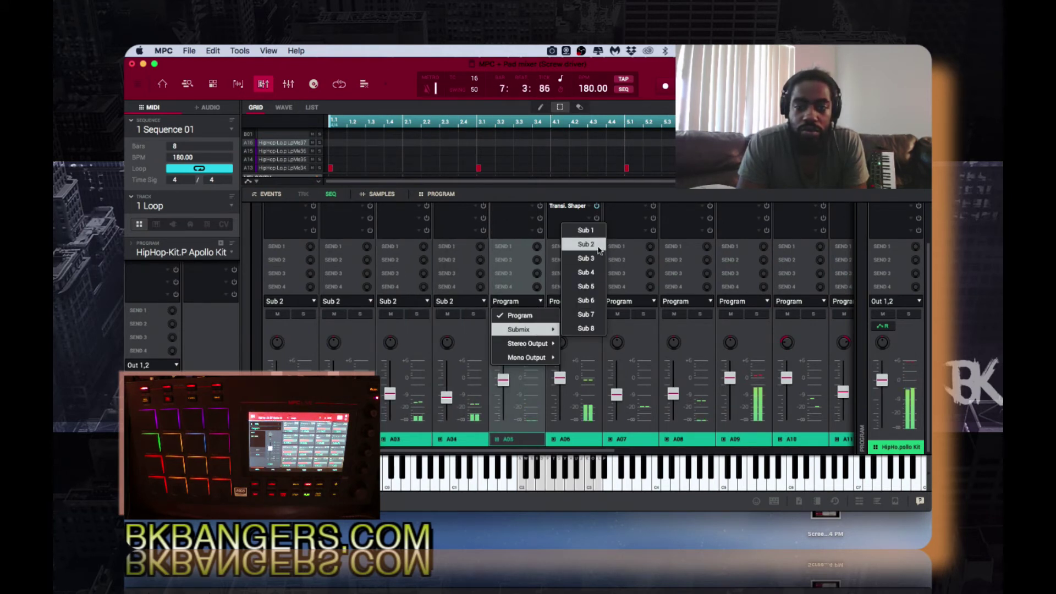
{"action": "left_click", "coordinate": [586, 244]}
{"action": "left_click", "coordinate": [597, 302]}
{"action": "mouse_move", "coordinate": [597, 329]}
{"action": "left_click", "coordinate": [643, 244]}
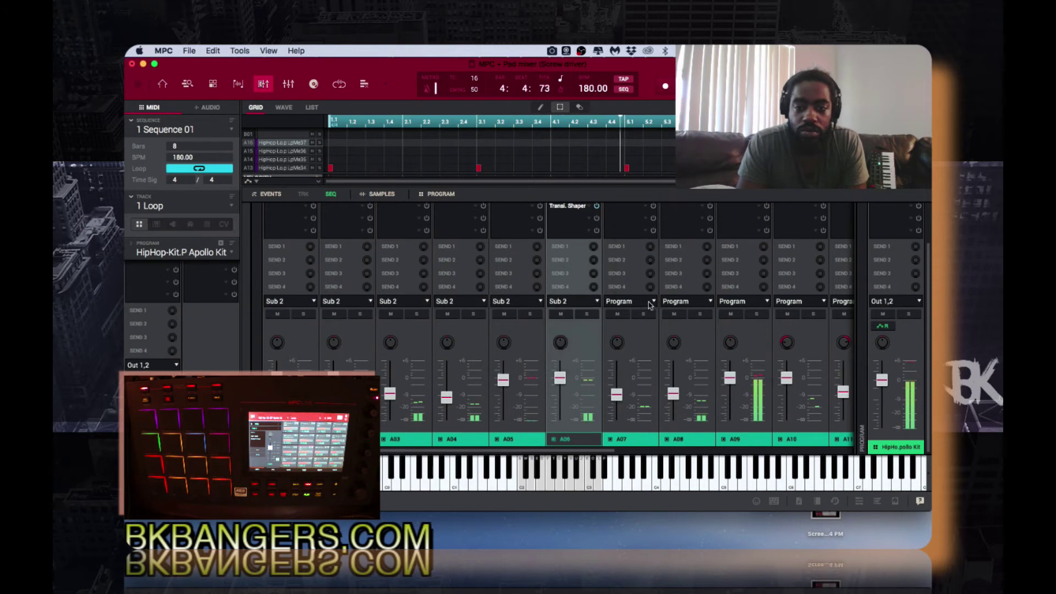
{"action": "left_click", "coordinate": [649, 303]}
{"action": "mouse_move", "coordinate": [653, 329]}
{"action": "left_click", "coordinate": [699, 244]}
Solo pad A08 briefly to identify its sound, and route its output to the submix Sub 2.
{"action": "scroll", "coordinate": [645, 358], "scroll_direction": "right", "scroll_amount": 3}
{"action": "left_click", "coordinate": [629, 315]}
{"action": "left_click", "coordinate": [630, 315]}
{"action": "left_click", "coordinate": [613, 301]}
{"action": "mouse_move", "coordinate": [616, 329]}
{"action": "left_click", "coordinate": [682, 254]}
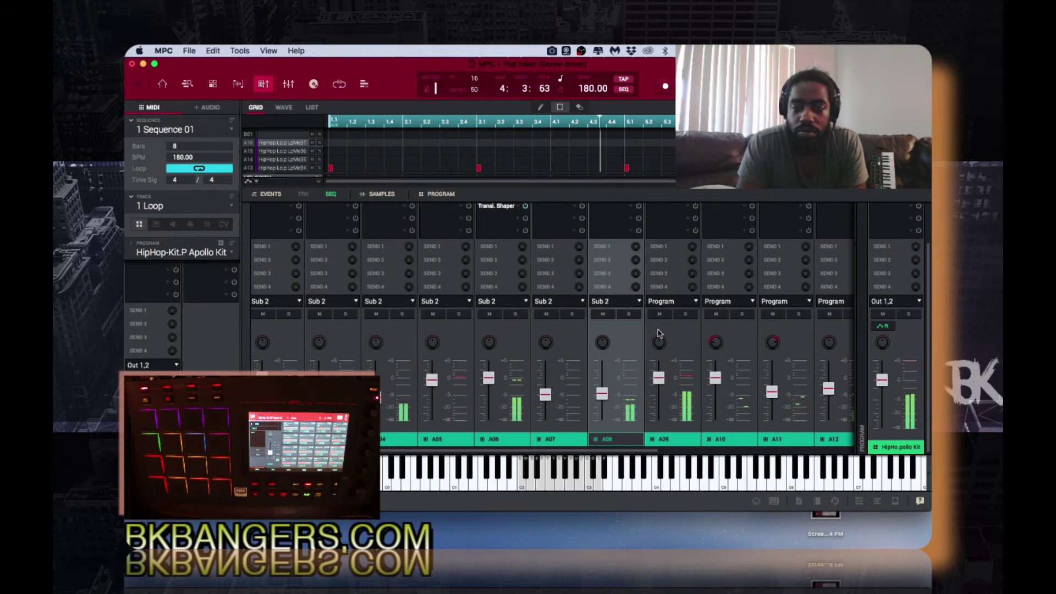
Route the output of pad A09 to the submix Sub 3.
{"action": "left_click", "coordinate": [660, 333]}
{"action": "left_click", "coordinate": [668, 301]}
{"action": "mouse_move", "coordinate": [675, 329]}
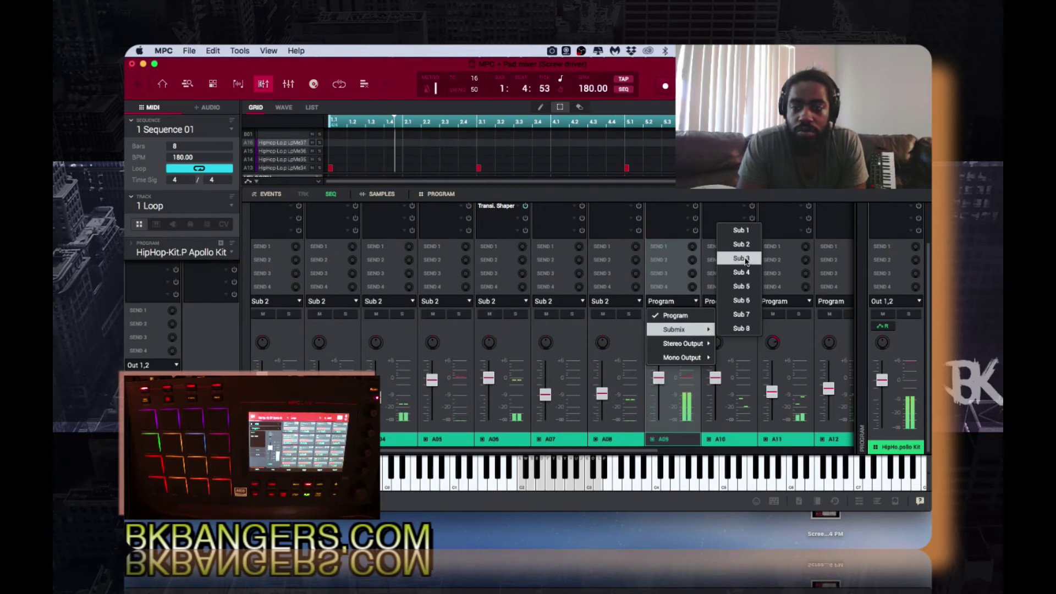
{"action": "left_click", "coordinate": [741, 258]}
Route the output of pad A11 to the submix Sub 2.
{"action": "scroll", "coordinate": [618, 345], "scroll_direction": "right", "scroll_amount": 6}
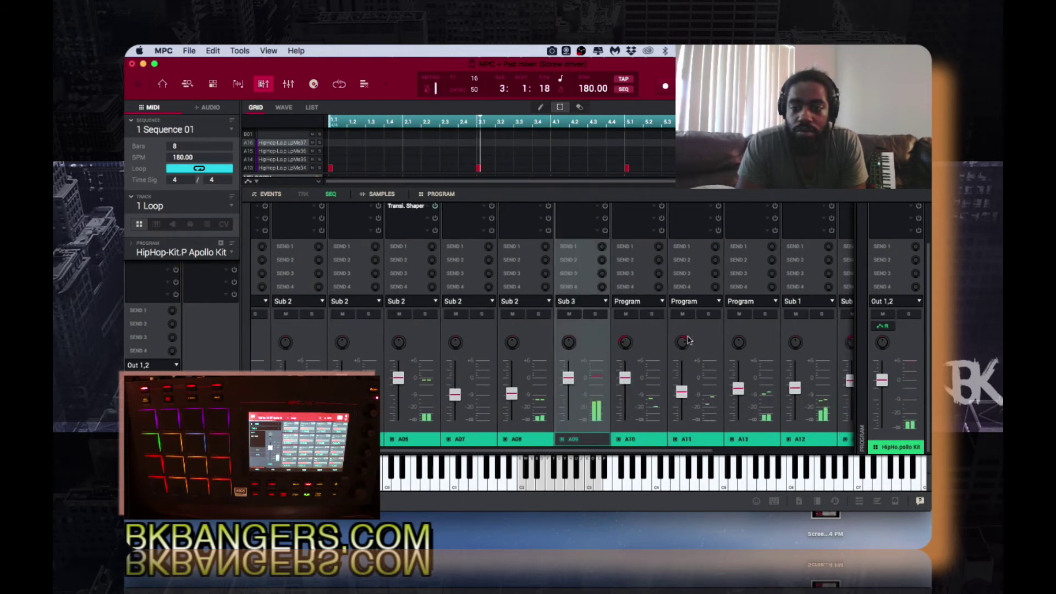
{"action": "left_click", "coordinate": [617, 345]}
{"action": "left_click", "coordinate": [674, 309]}
{"action": "left_click", "coordinate": [675, 302]}
{"action": "mouse_move", "coordinate": [687, 328]}
{"action": "left_click", "coordinate": [721, 244]}
Solo pad A12 briefly to identify its sound, and route its output to the submix Sub 2.
{"action": "scroll", "coordinate": [722, 324], "scroll_direction": "right", "scroll_amount": 1}
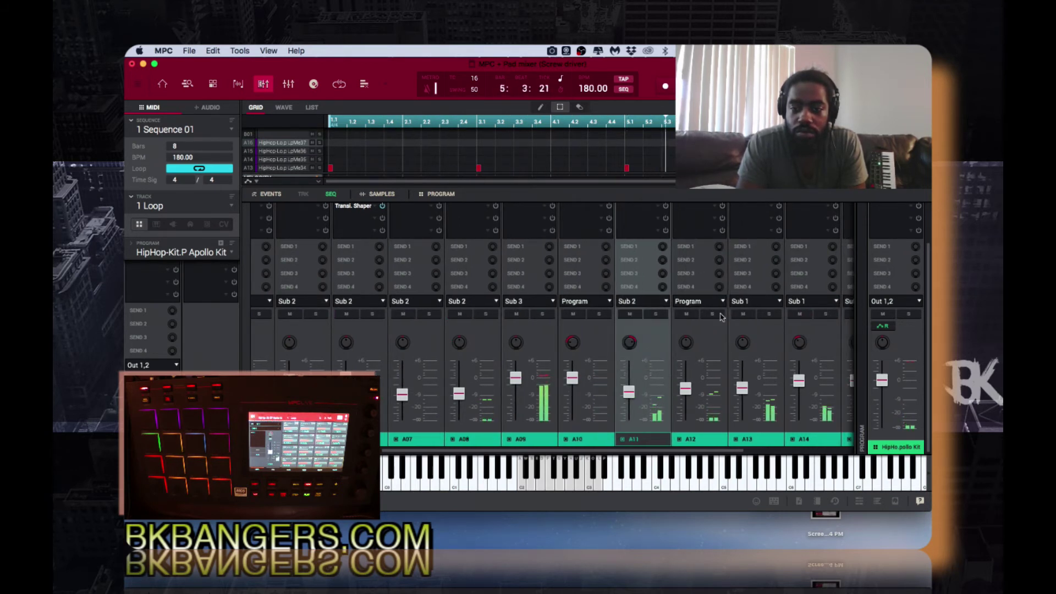
{"action": "left_click", "coordinate": [714, 315]}
{"action": "left_click", "coordinate": [714, 314]}
{"action": "left_click", "coordinate": [699, 302]}
{"action": "mouse_move", "coordinate": [744, 328]}
{"action": "left_click", "coordinate": [777, 245]}
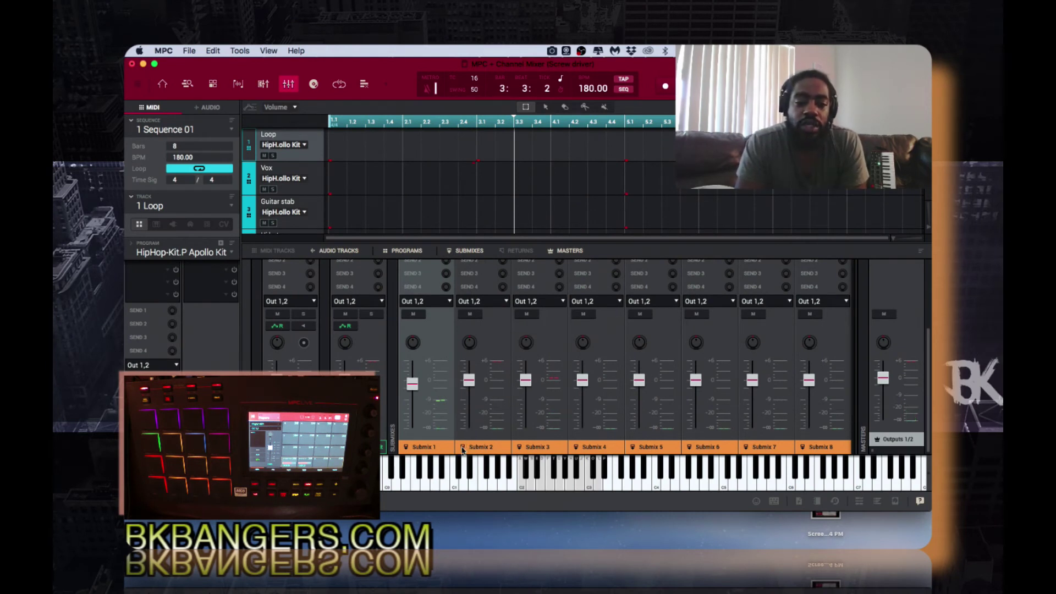
Open the Channel Mixer, audition the sequence with Submix 1 muted, and unmute that submix.
{"action": "left_click", "coordinate": [479, 448]}
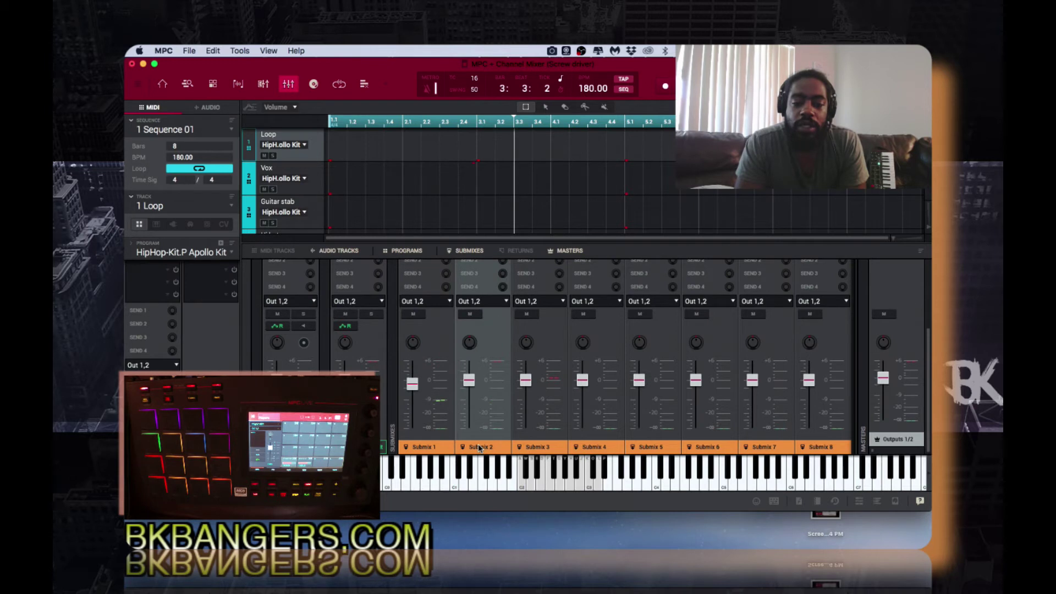
{"action": "left_click", "coordinate": [431, 449]}
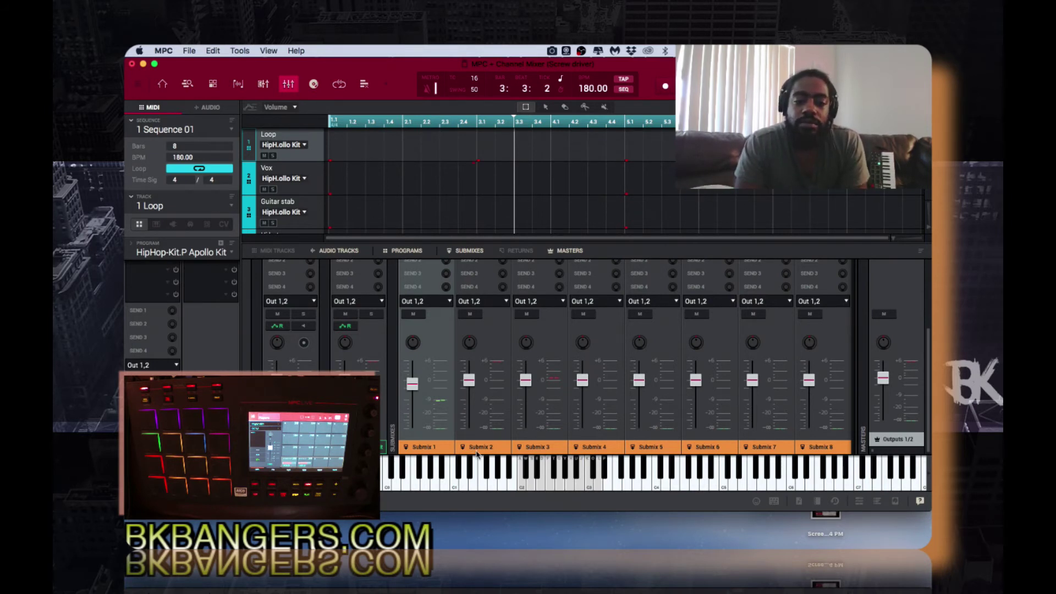
{"action": "left_click", "coordinate": [415, 315]}
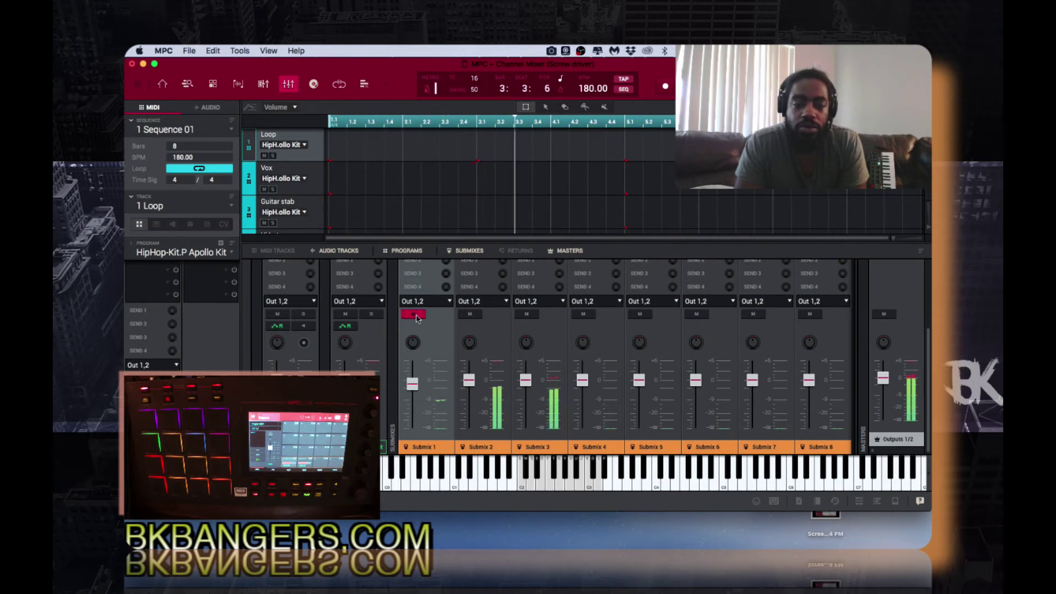
{"action": "left_click", "coordinate": [414, 315]}
Audition the sequence with Submix 2 and Submix 3 muted, and unmute both submixes.
{"action": "left_click", "coordinate": [470, 315]}
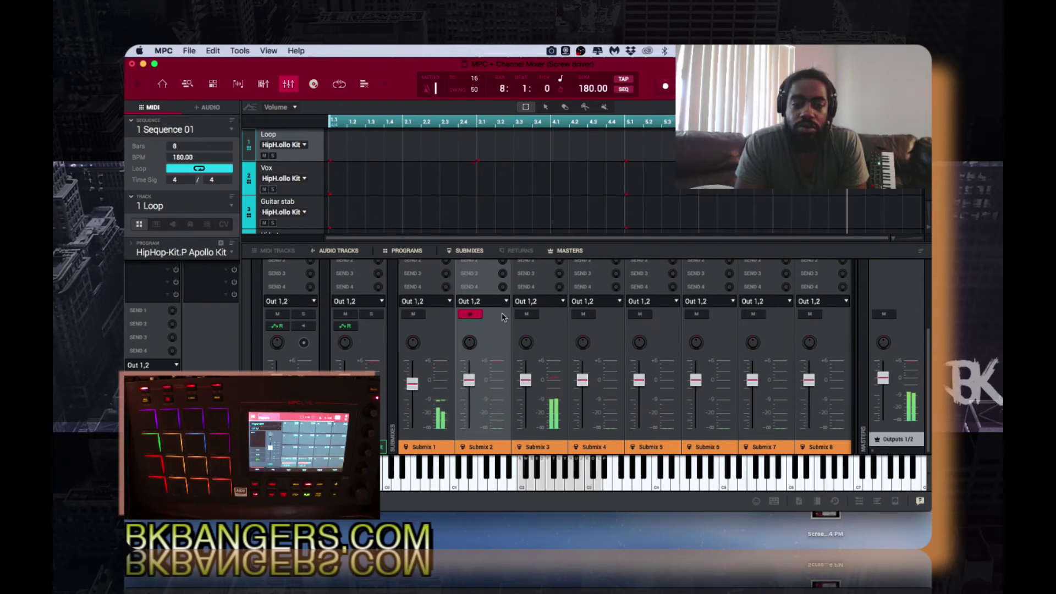
{"action": "left_click", "coordinate": [527, 316]}
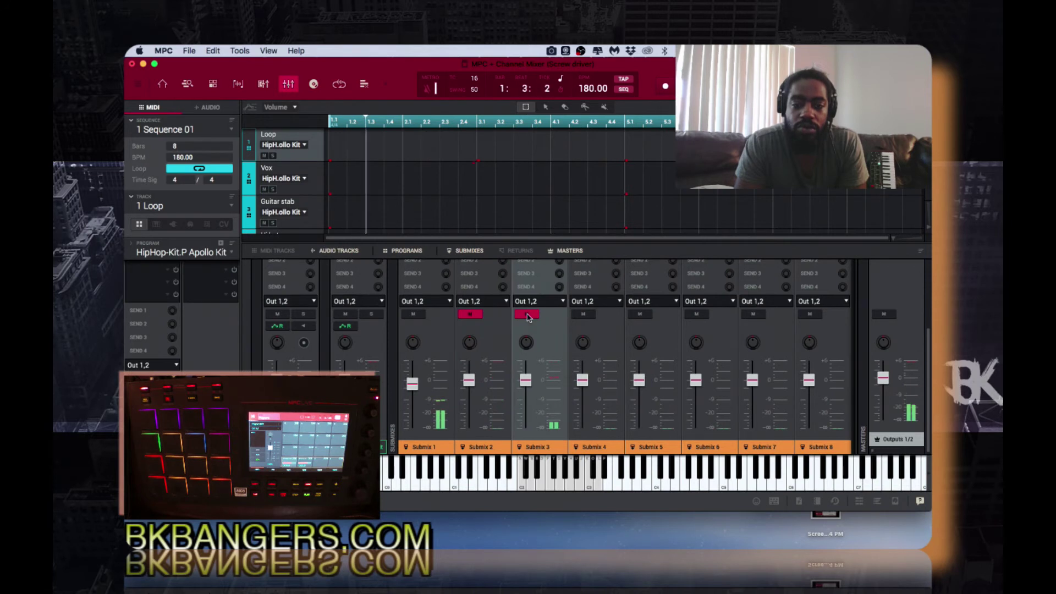
{"action": "left_click", "coordinate": [469, 315]}
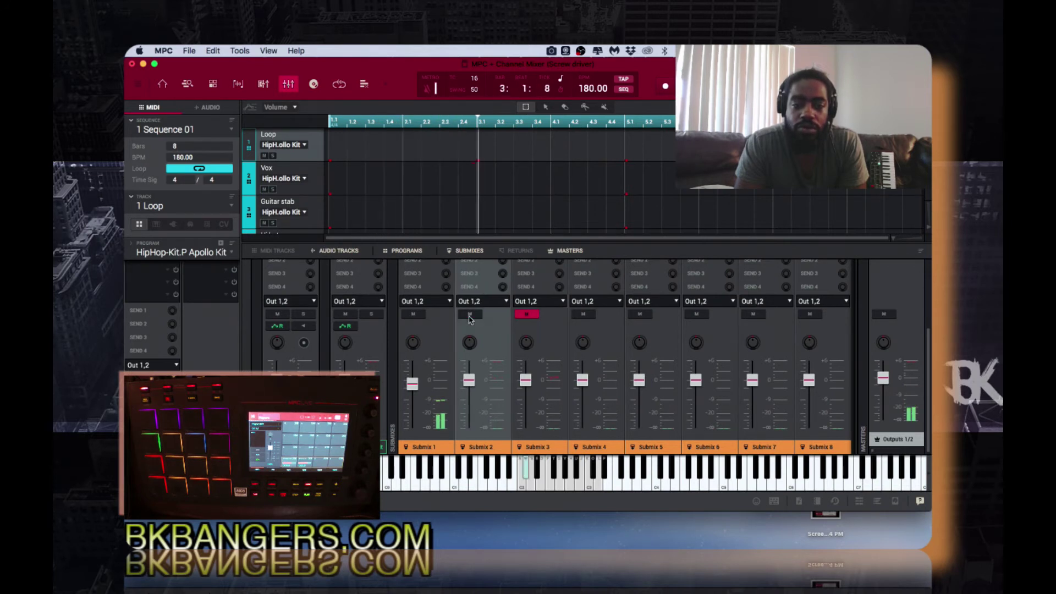
{"action": "left_click", "coordinate": [527, 314]}
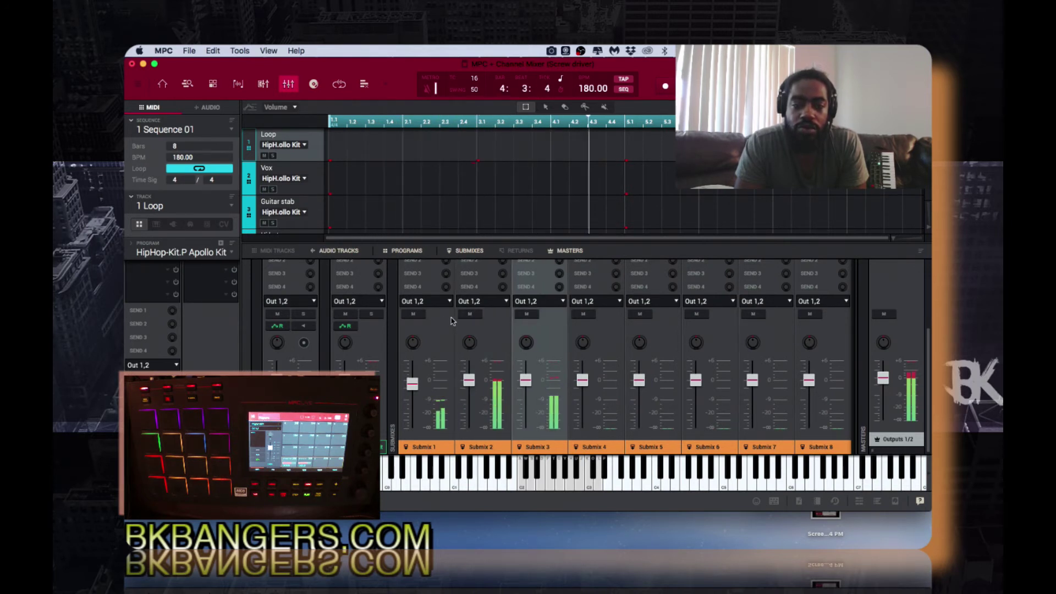
Lower the Submix 3 fader to about -5 dB while Submix 2 is muted, and unmute Submix 2.
{"action": "left_click", "coordinate": [470, 315]}
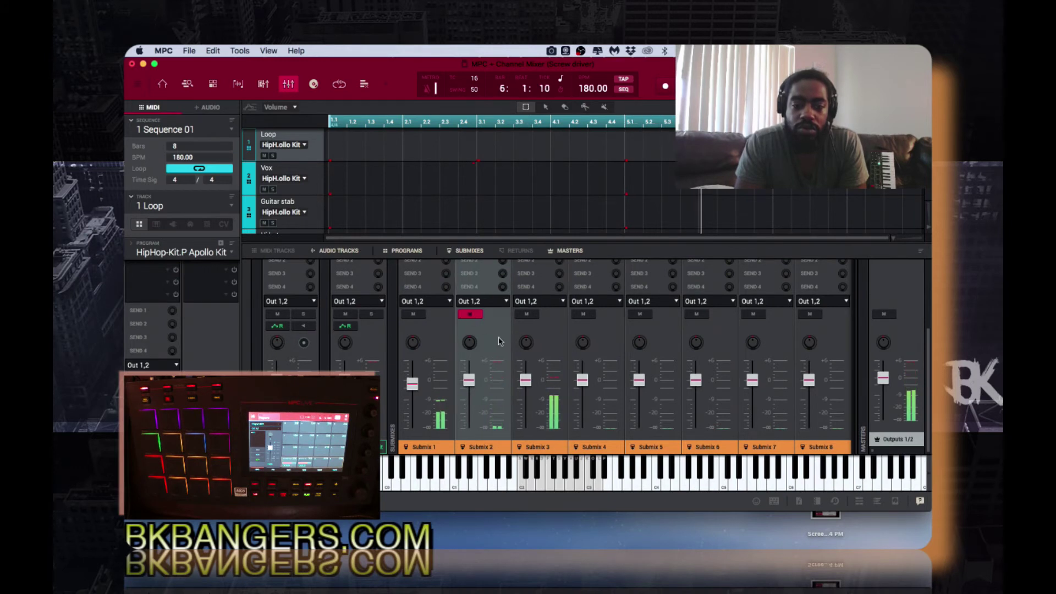
{"action": "mouse_move", "coordinate": [526, 387]}
{"action": "left_click_drag", "start_coordinate": [527, 387], "coordinate": [527, 394]}
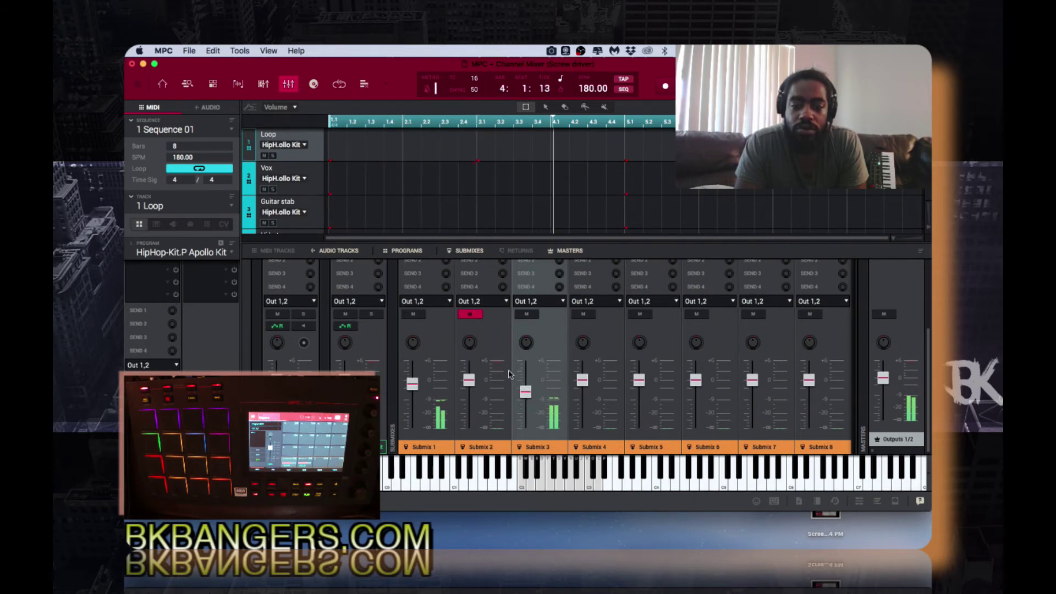
{"action": "left_click", "coordinate": [473, 315]}
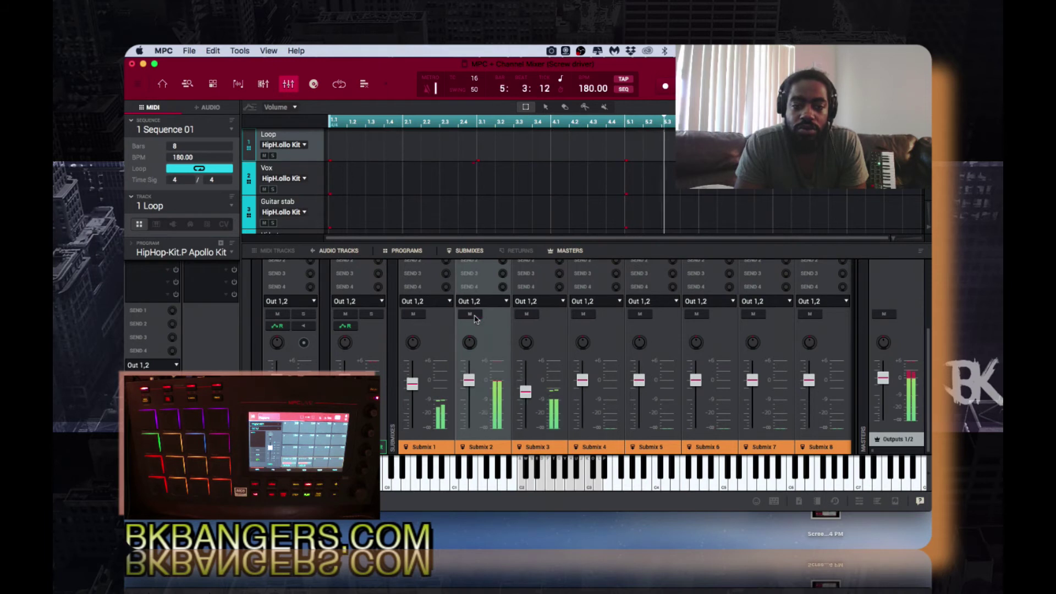
Lower the Submix 2 fader well below 0 dB during playback, and clear the peak indicator on Outputs 1/2.
{"action": "mouse_move", "coordinate": [470, 379]}
{"action": "left_mouse_down"}
{"action": "mouse_move", "coordinate": [472, 428]}
{"action": "mouse_move", "coordinate": [475, 399]}
{"action": "left_mouse_up"}
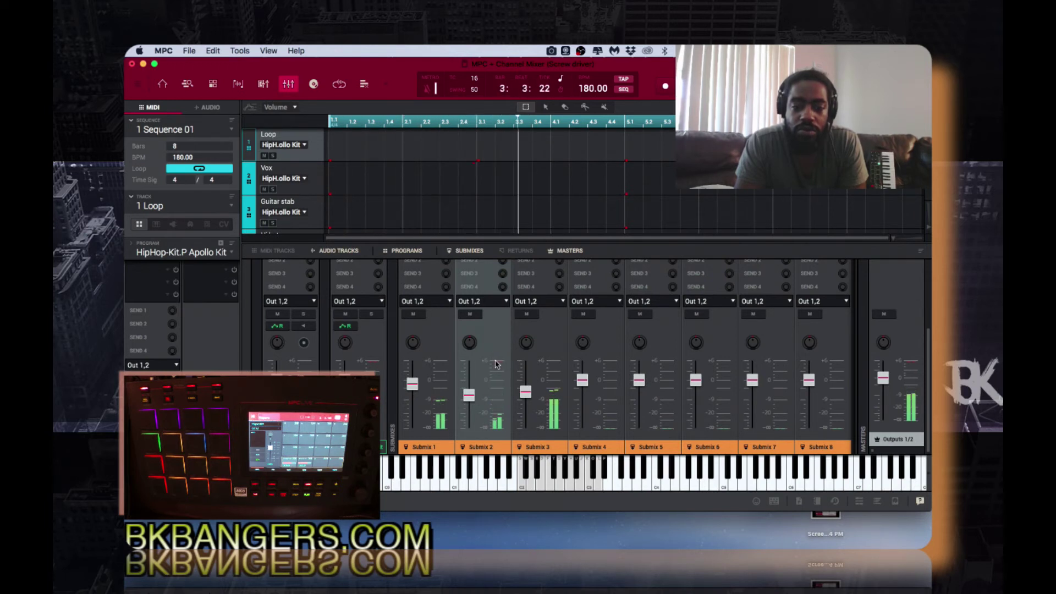
{"action": "left_click", "coordinate": [372, 365]}
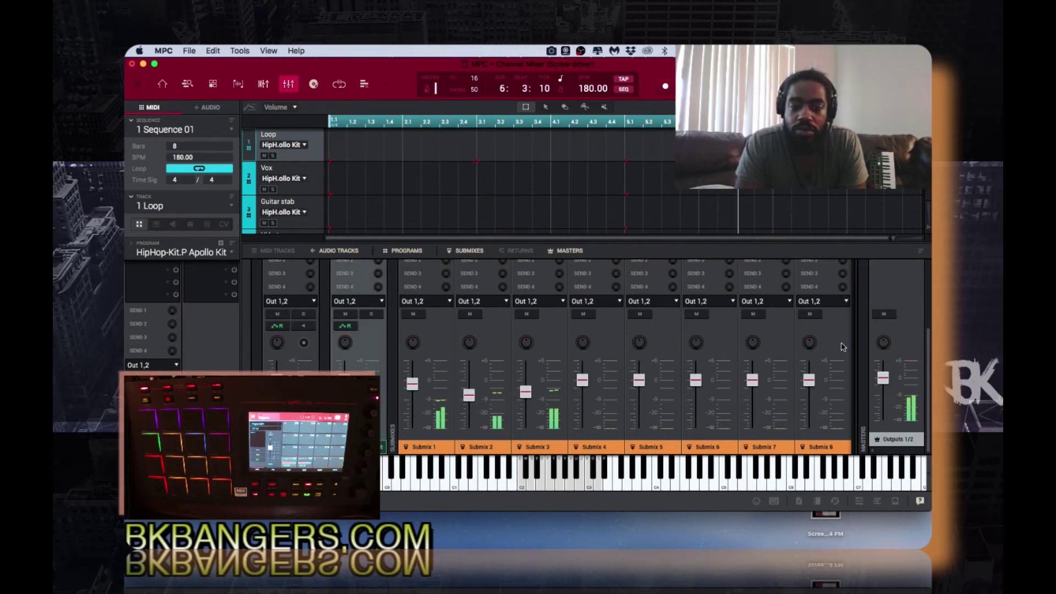
{"action": "left_click", "coordinate": [911, 365]}
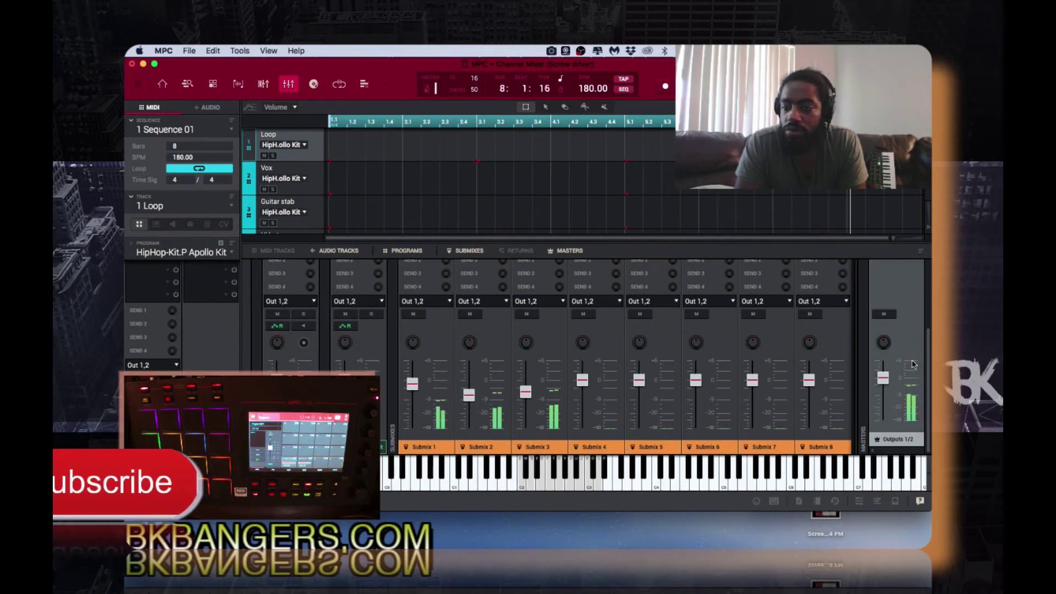
{"action": "left_click", "coordinate": [476, 403]}
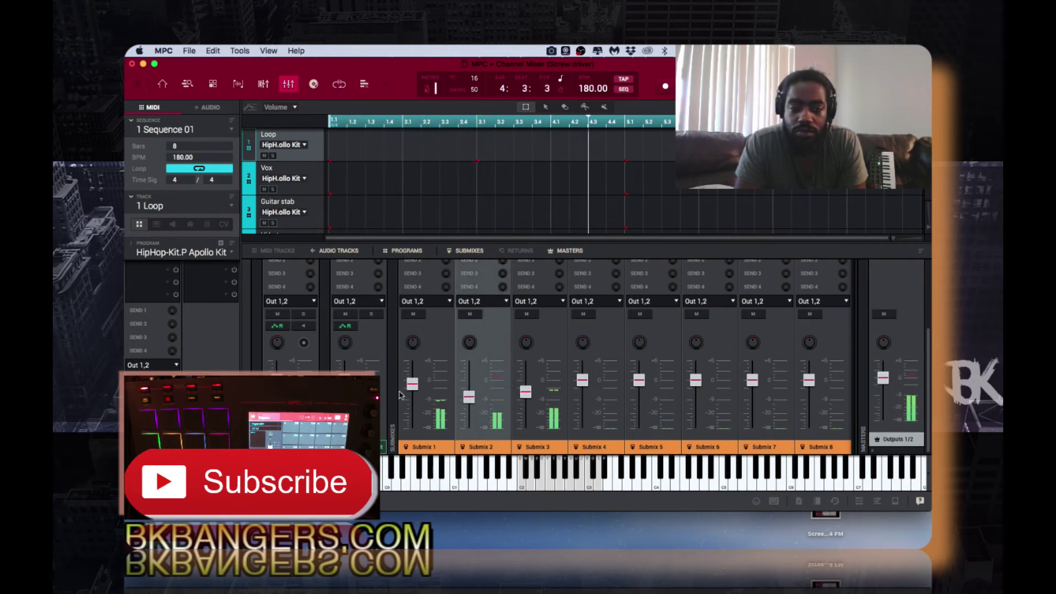
Rebalance the Submix 1 and Submix 3 faders, with Submix 1 at about -6.7 dB, and reset the peak meters.
{"action": "left_click_drag", "start_coordinate": [413, 383], "coordinate": [413, 399]}
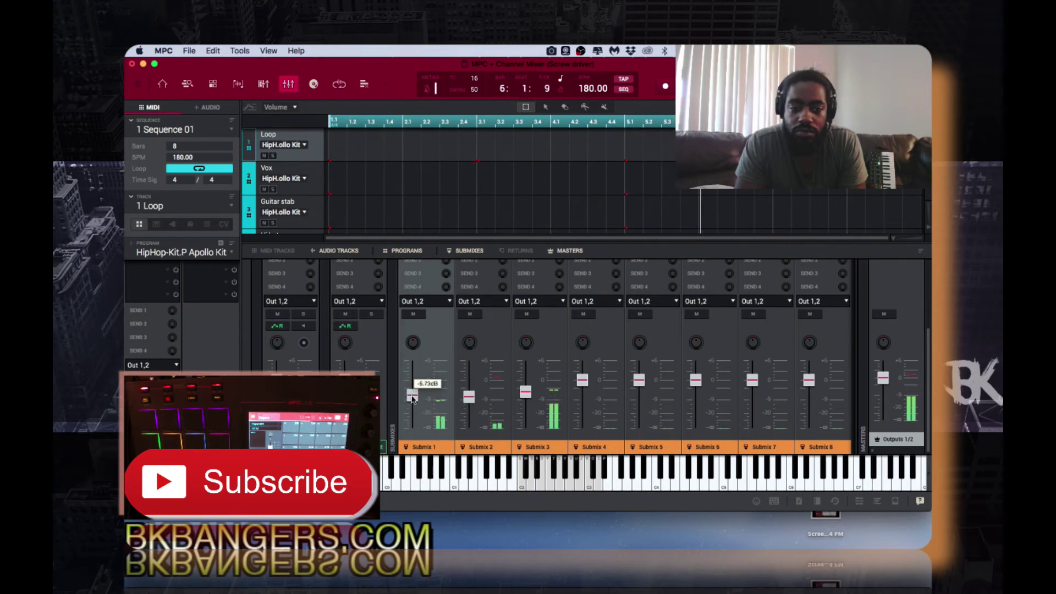
{"action": "left_click", "coordinate": [492, 376]}
{"action": "mouse_move", "coordinate": [526, 391]}
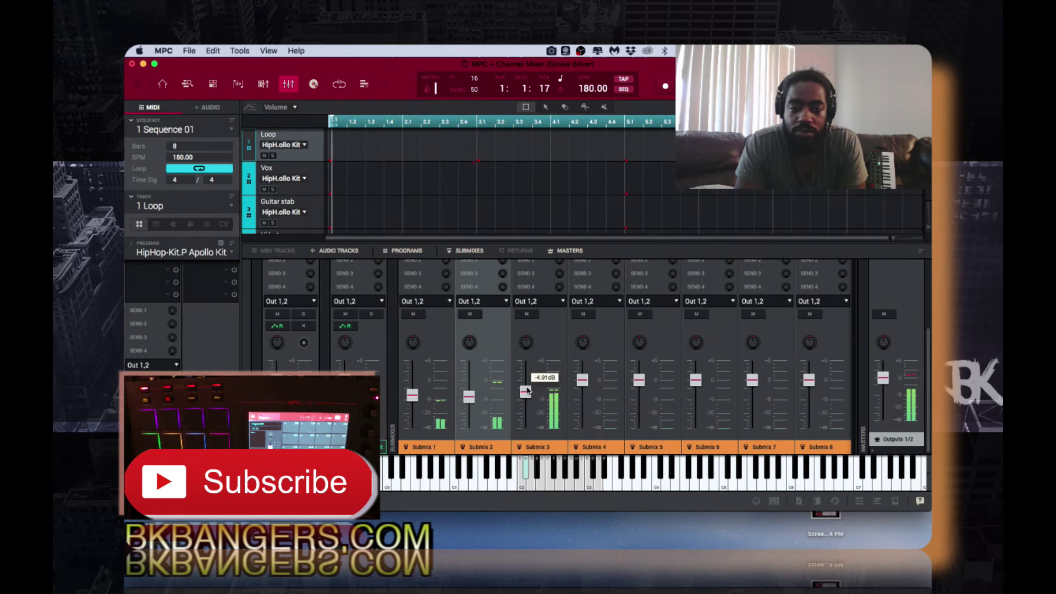
{"action": "left_click_drag", "start_coordinate": [527, 390], "coordinate": [527, 392]}
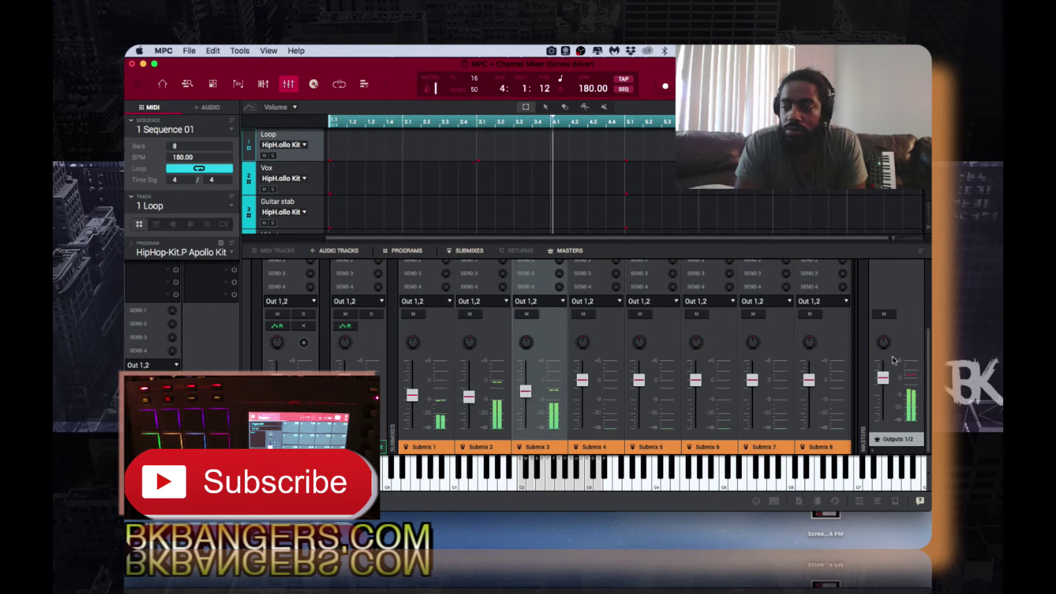
{"action": "left_click", "coordinate": [915, 375]}
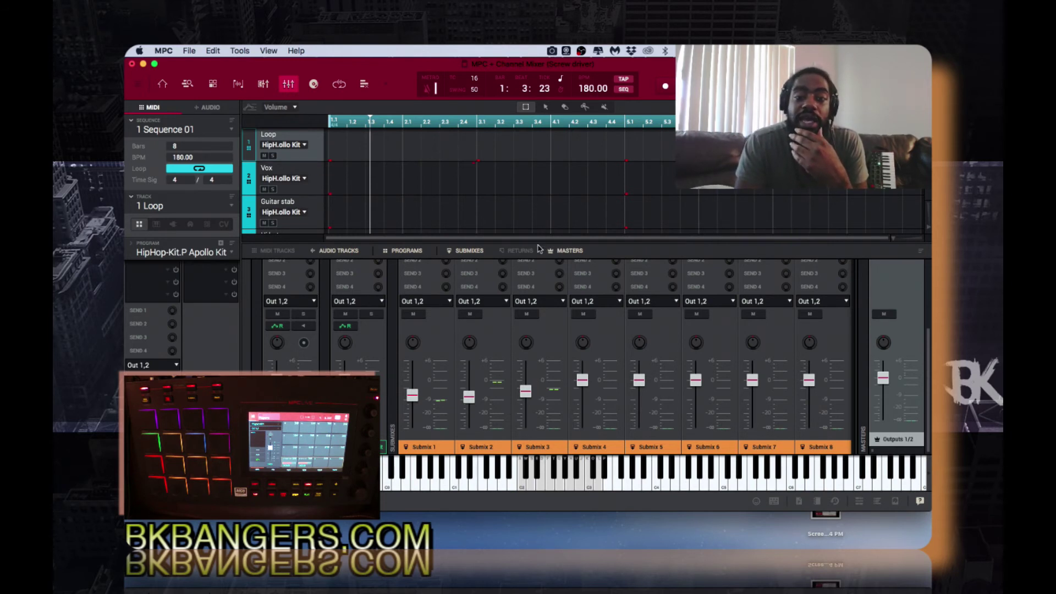
Enlarge the mixer area to show the insert slots, and select sequence 2, From Song 1- (unnamed), in Main Mode.
{"action": "left_click_drag", "start_coordinate": [538, 240], "coordinate": [538, 134]}
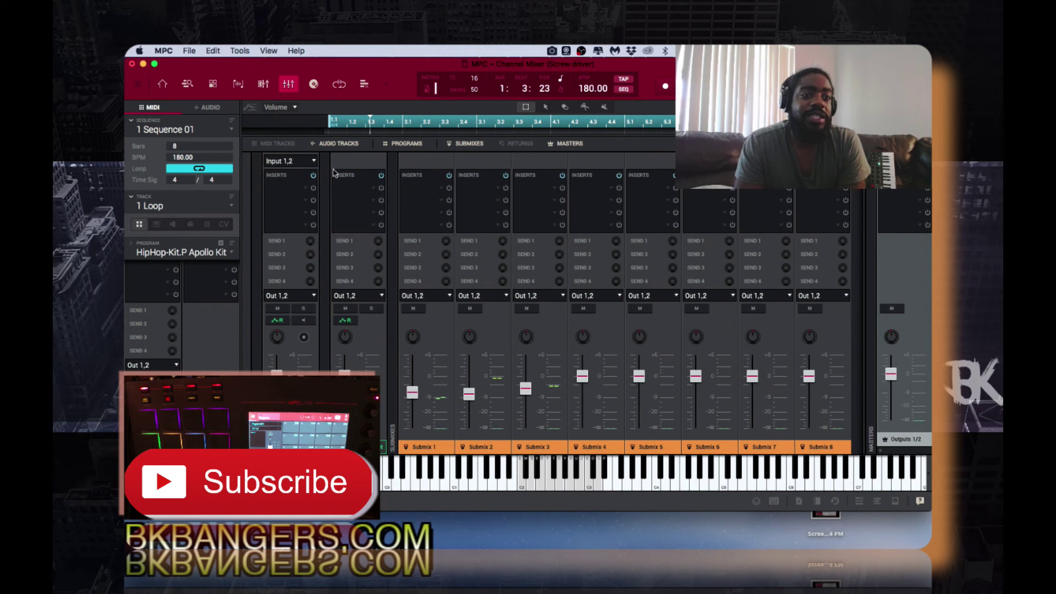
{"action": "left_click", "coordinate": [163, 84]}
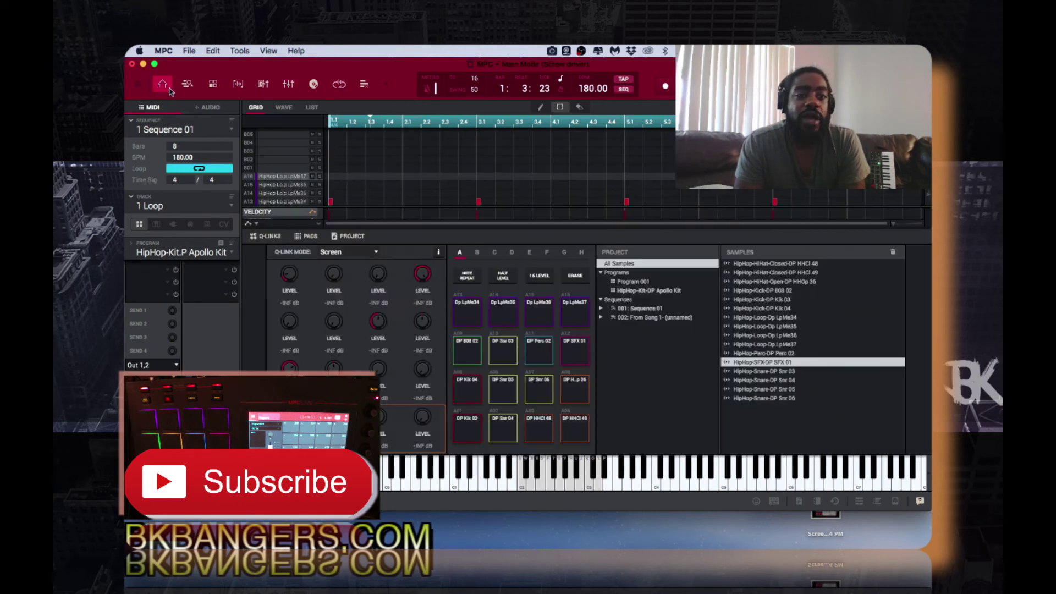
{"action": "left_click", "coordinate": [232, 132]}
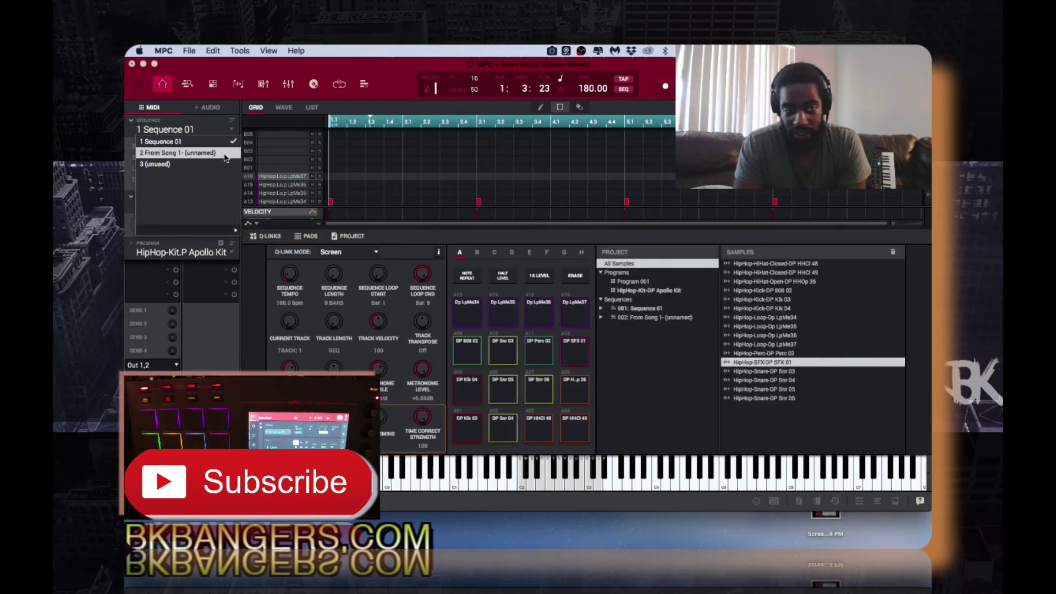
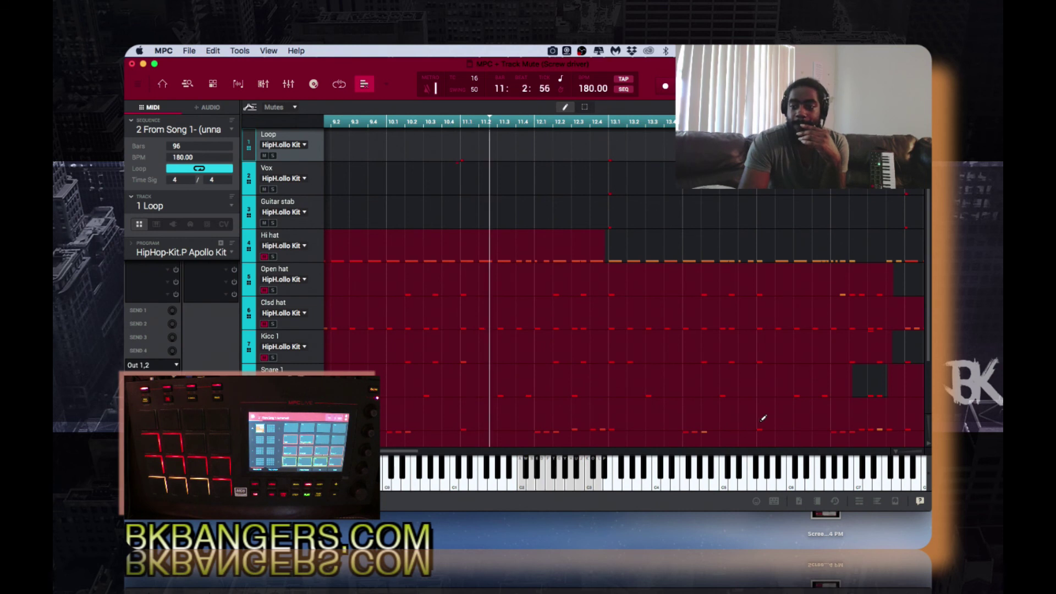
Play sequence 2 in the Track Mute view and examine the mute arrangement across its tracks.
{"action": "scroll", "coordinate": [894, 455], "scroll_direction": "down", "scroll_amount": 3}
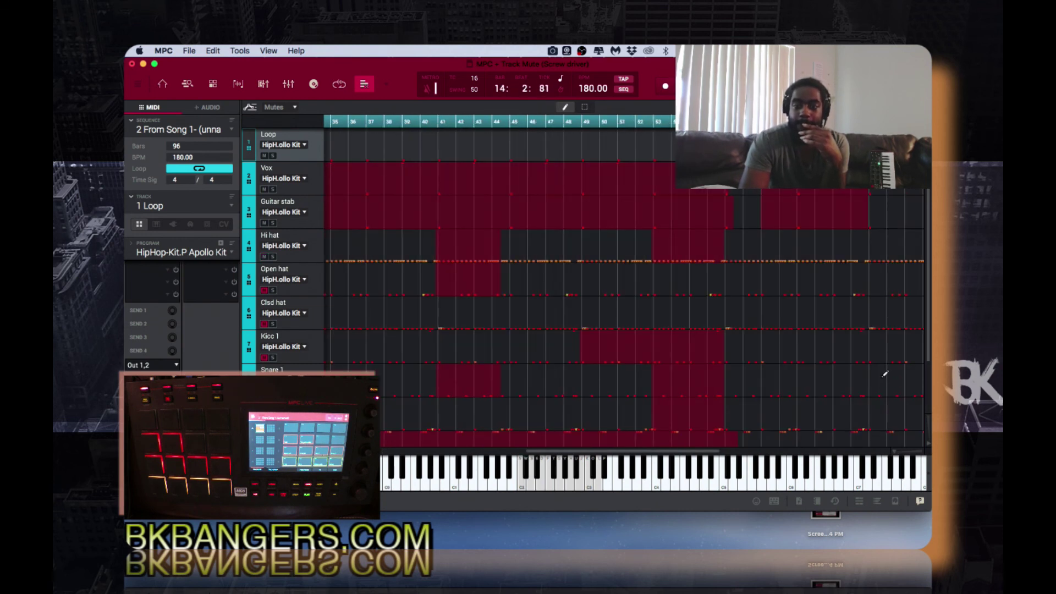
{"action": "scroll", "coordinate": [884, 374], "scroll_direction": "left", "scroll_amount": 3}
{"action": "scroll", "coordinate": [884, 374], "scroll_direction": "down", "scroll_amount": 1}
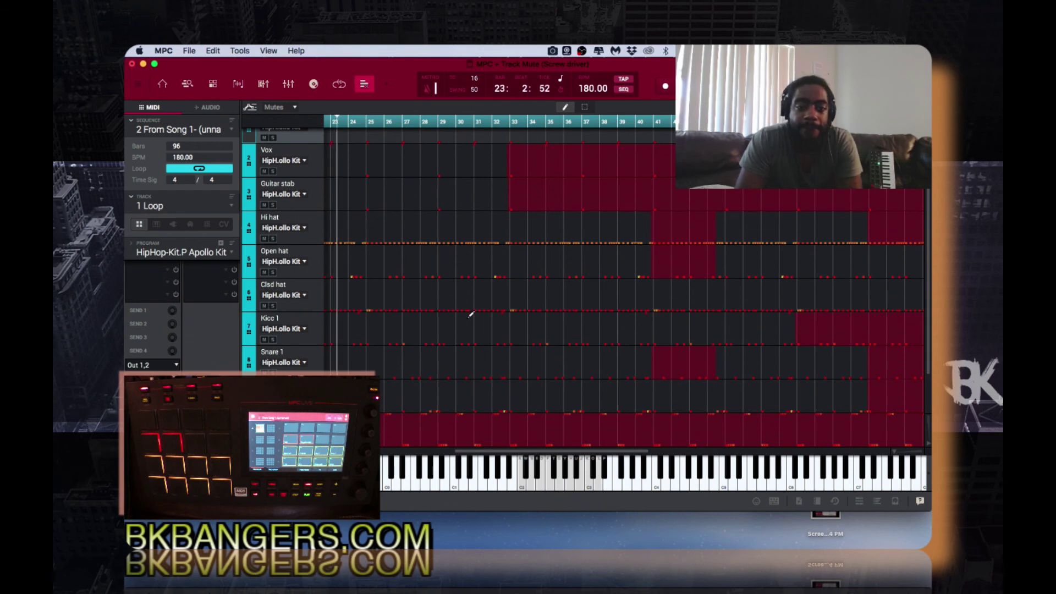
Follow playback from about bar 23 to bar 33, examining the mute regions from the Loop track down to Sfx-percussion.
{"action": "scroll", "coordinate": [470, 314], "scroll_direction": "down", "scroll_amount": 2}
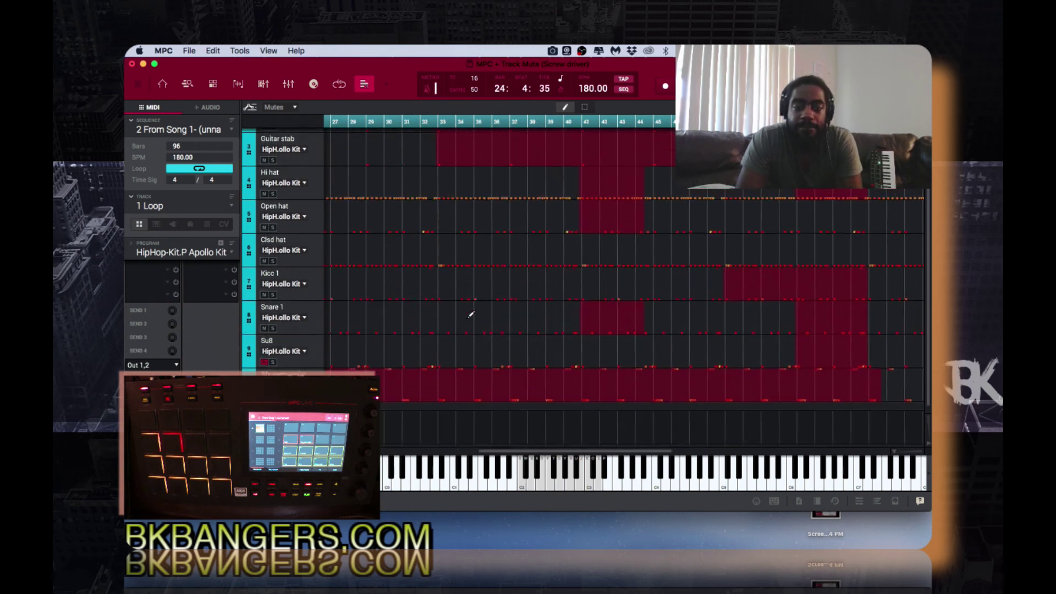
{"action": "scroll", "coordinate": [471, 314], "scroll_direction": "left", "scroll_amount": 3}
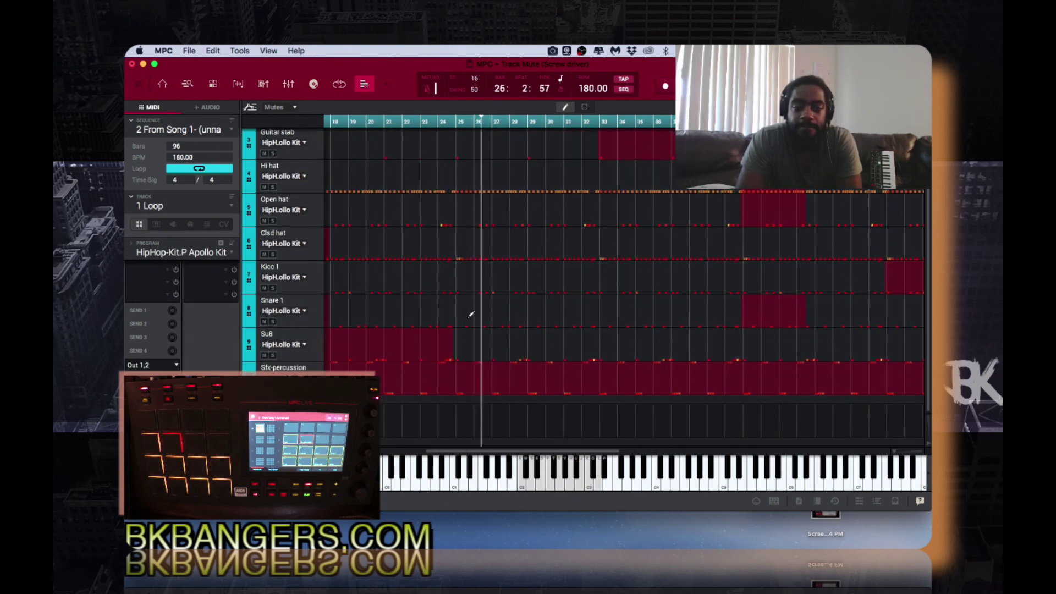
{"action": "scroll", "coordinate": [471, 314], "scroll_direction": "right", "scroll_amount": 3}
{"action": "scroll", "coordinate": [471, 314], "scroll_direction": "up", "scroll_amount": 2}
{"action": "scroll", "coordinate": [471, 314], "scroll_direction": "right", "scroll_amount": 5}
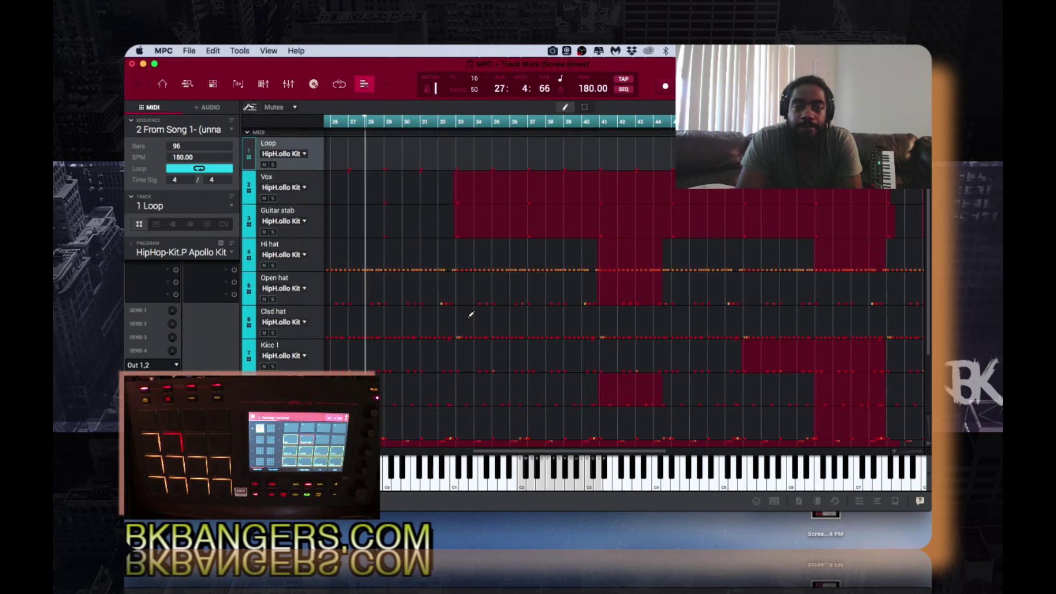
{"action": "scroll", "coordinate": [471, 314], "scroll_direction": "down", "scroll_amount": 1}
{"action": "scroll", "coordinate": [471, 315], "scroll_direction": "right", "scroll_amount": 2}
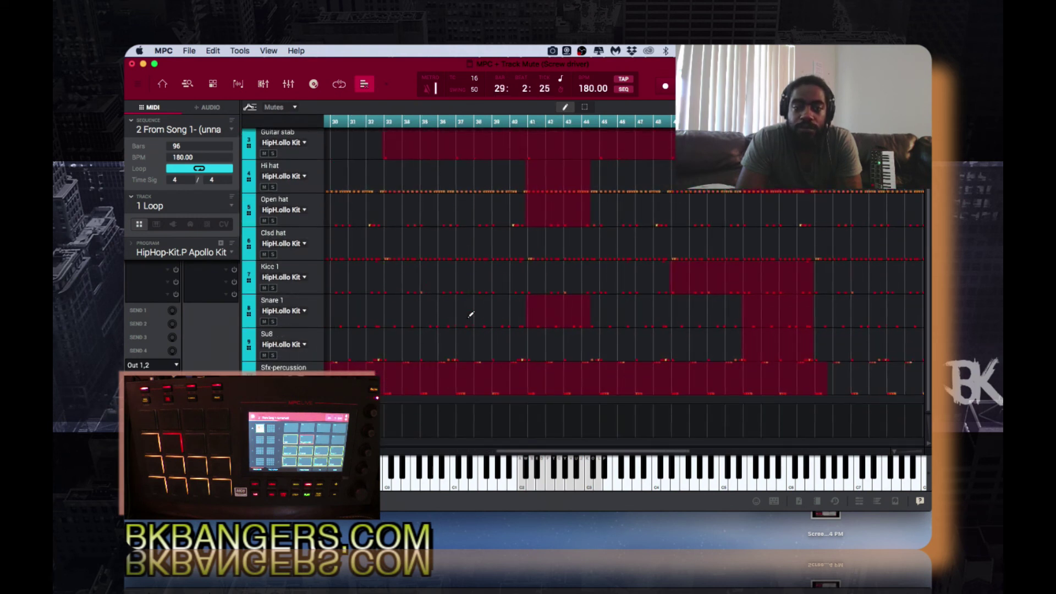
{"action": "scroll", "coordinate": [471, 314], "scroll_direction": "right", "scroll_amount": 1}
{"action": "scroll", "coordinate": [471, 314], "scroll_direction": "left", "scroll_amount": 1}
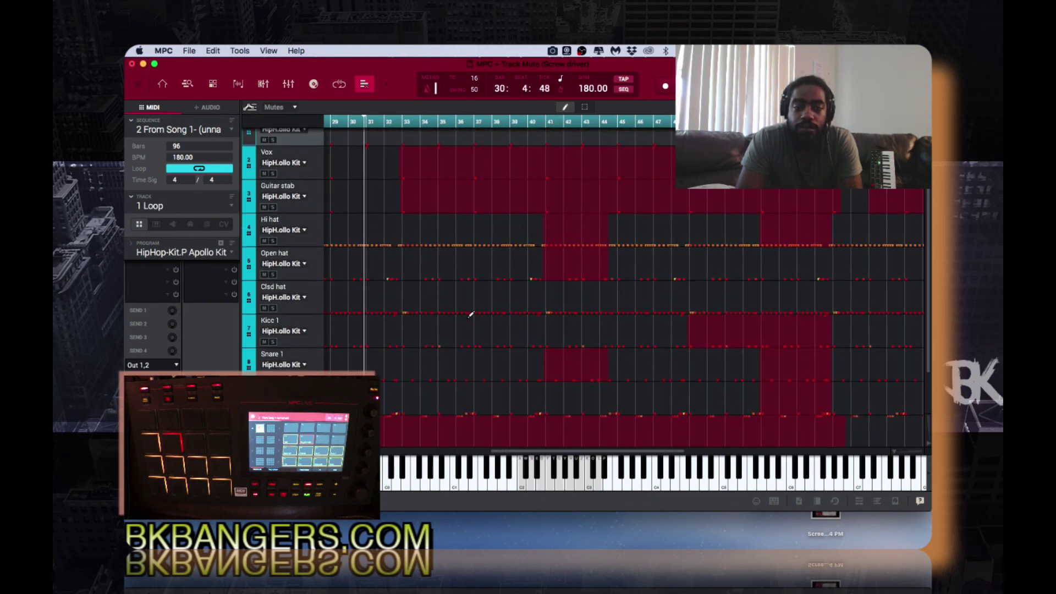
{"action": "scroll", "coordinate": [471, 314], "scroll_direction": "down", "scroll_amount": 1}
{"action": "scroll", "coordinate": [471, 314], "scroll_direction": "right", "scroll_amount": 1}
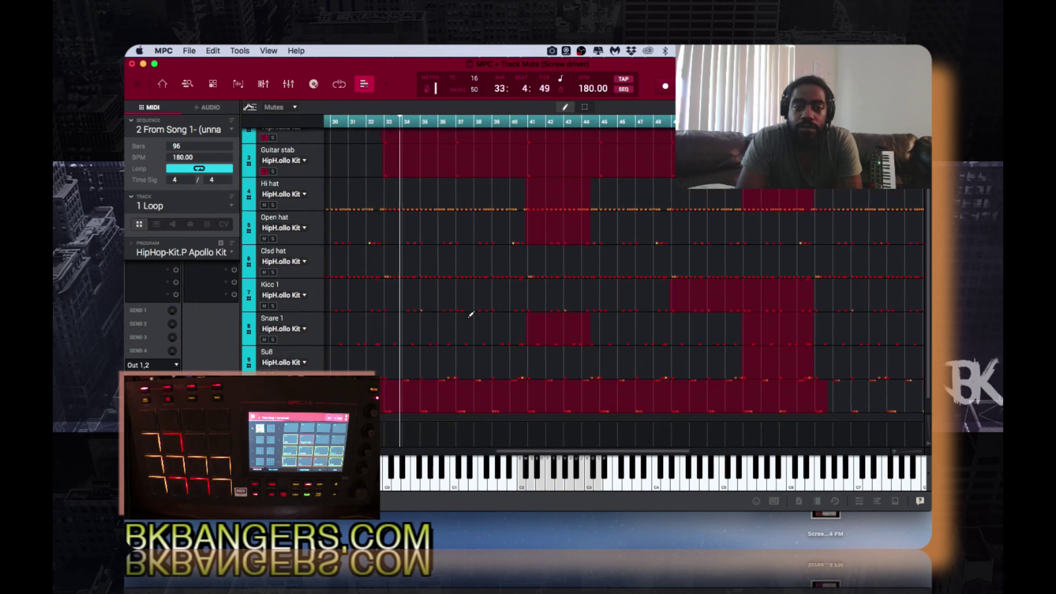
Follow playback from about bar 34 to bar 50, examining the upcoming mute regions on the vox, guitar, hat, kick and snare tracks.
{"action": "scroll", "coordinate": [471, 315], "scroll_direction": "up", "scroll_amount": 1}
{"action": "scroll", "coordinate": [471, 314], "scroll_direction": "right", "scroll_amount": 5}
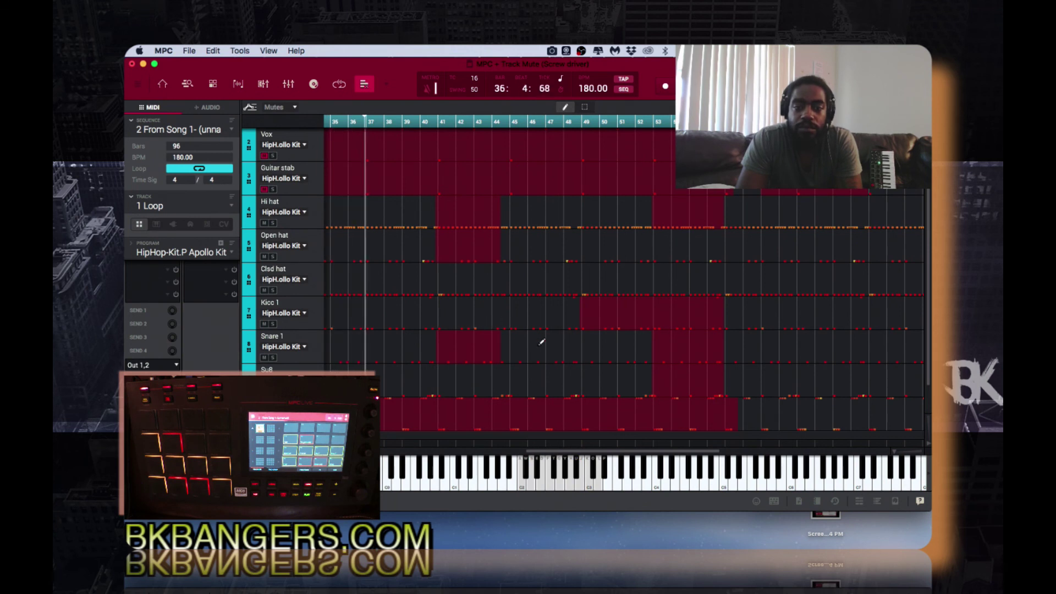
{"action": "scroll", "coordinate": [542, 342], "scroll_direction": "right", "scroll_amount": 5}
{"action": "scroll", "coordinate": [542, 342], "scroll_direction": "down", "scroll_amount": 1}
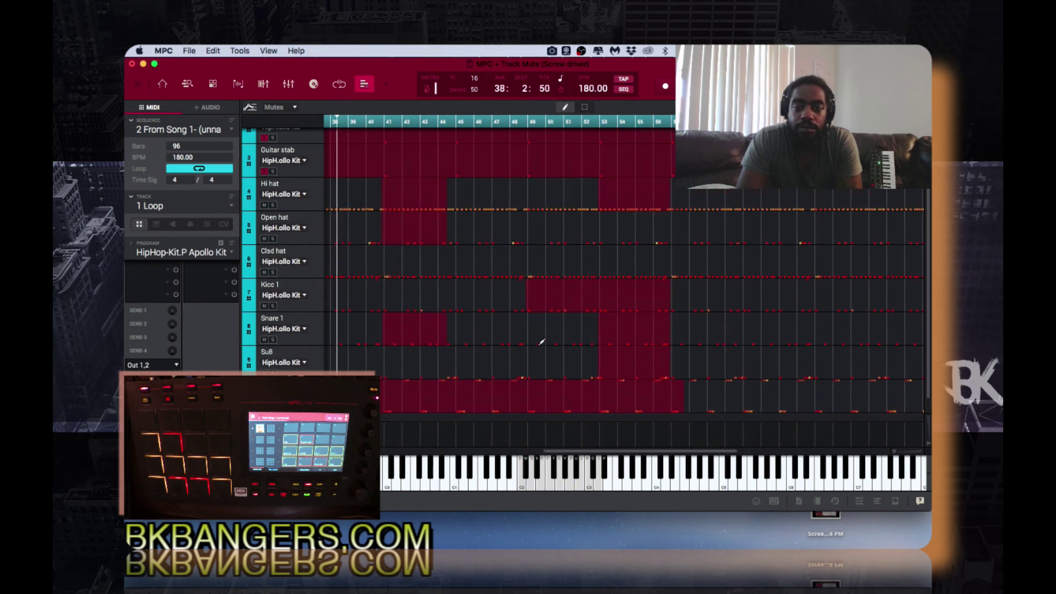
{"action": "scroll", "coordinate": [542, 342], "scroll_direction": "right", "scroll_amount": 2}
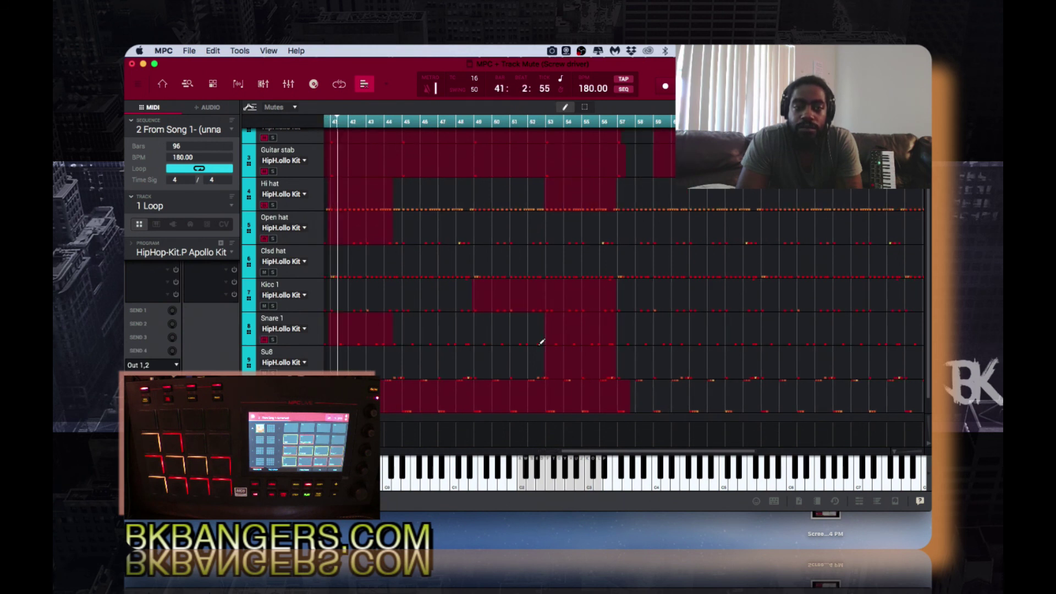
{"action": "scroll", "coordinate": [542, 342], "scroll_direction": "down", "scroll_amount": 1}
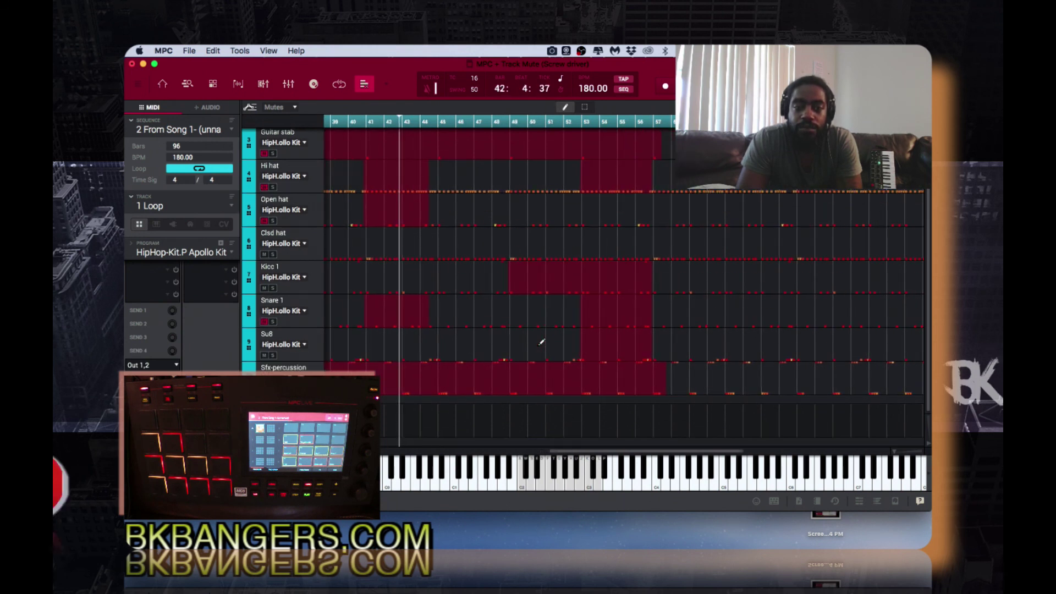
{"action": "scroll", "coordinate": [542, 342], "scroll_direction": "right", "scroll_amount": 4}
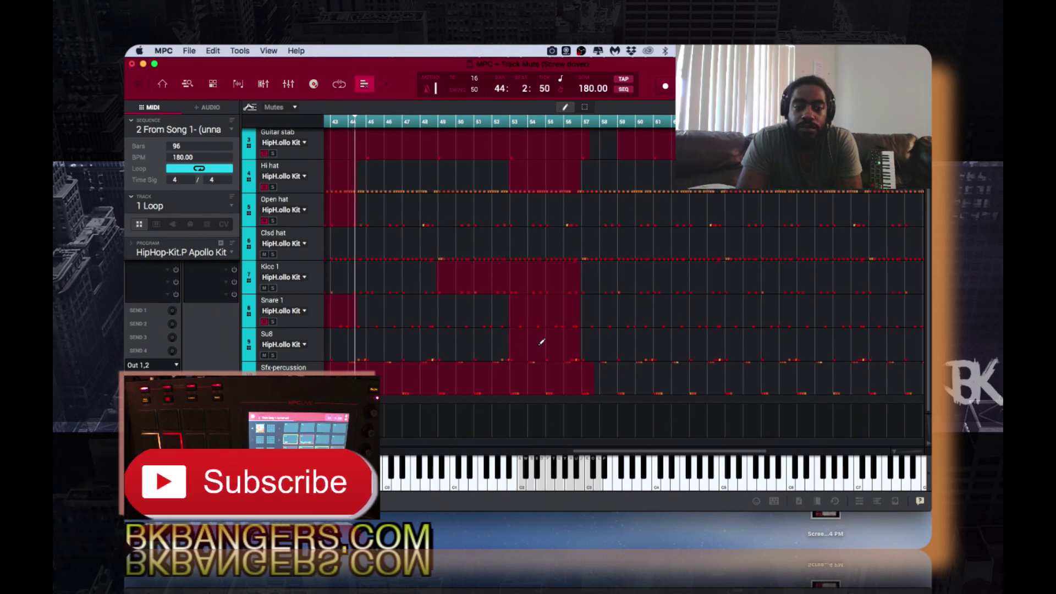
{"action": "scroll", "coordinate": [542, 342], "scroll_direction": "right", "scroll_amount": 3}
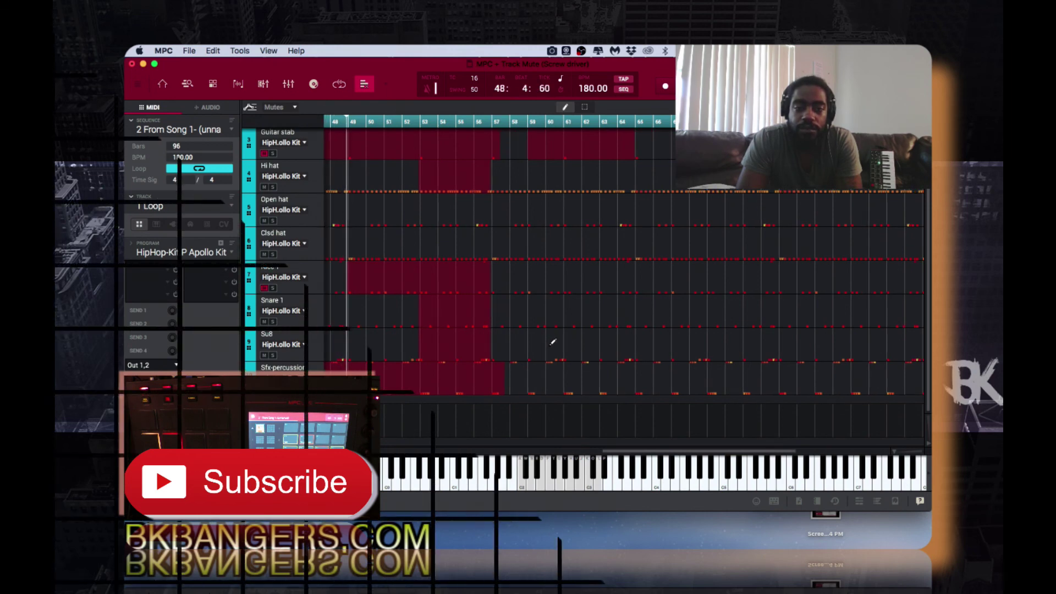
{"action": "scroll", "coordinate": [552, 342], "scroll_direction": "up", "scroll_amount": 2}
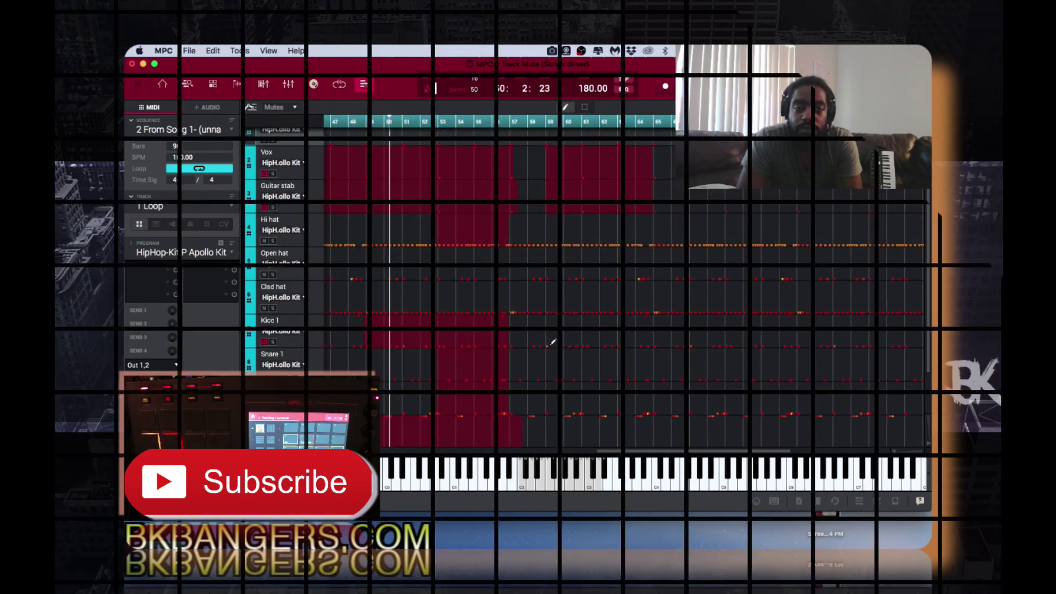